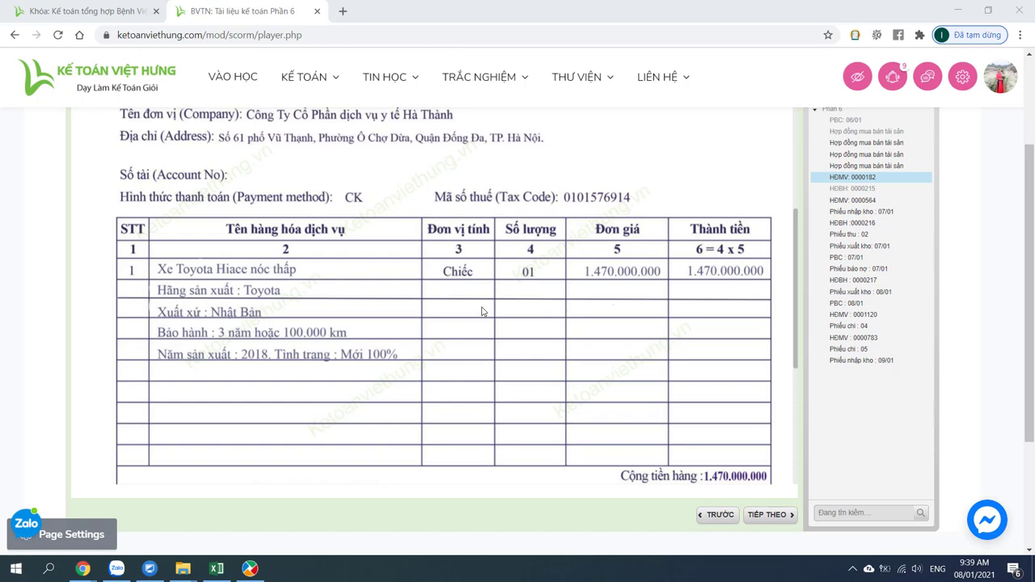
# Examine purchase invoice HĐMV: 0000182 for its seller, date, purchased vehicle, price and VAT rate.
pyautogui.moveTo(792, 325); pyautogui.dragTo(795, 230)
pyautogui.scroll(1, 794, 231)
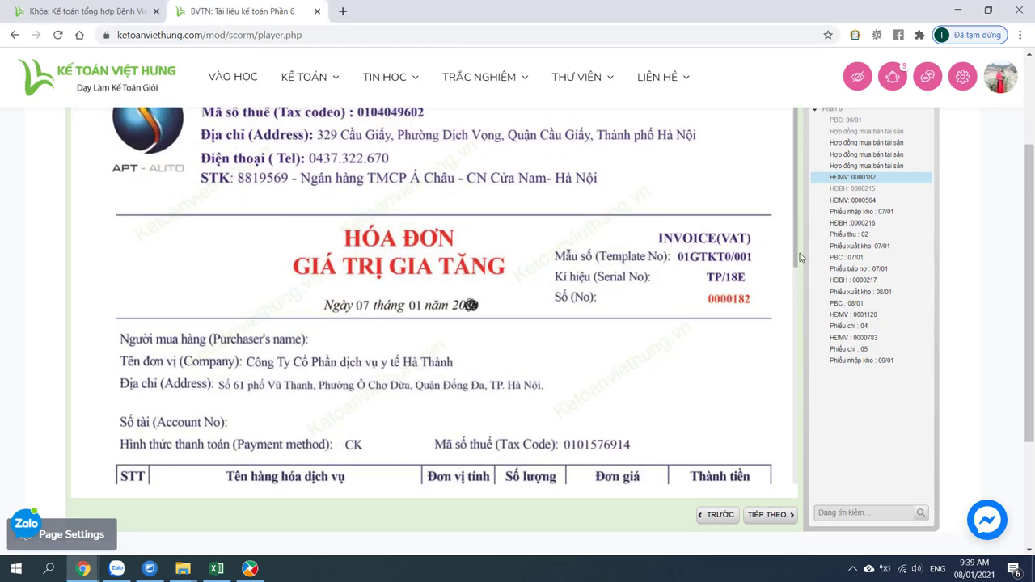
pyautogui.moveTo(794, 257); pyautogui.dragTo(799, 326)
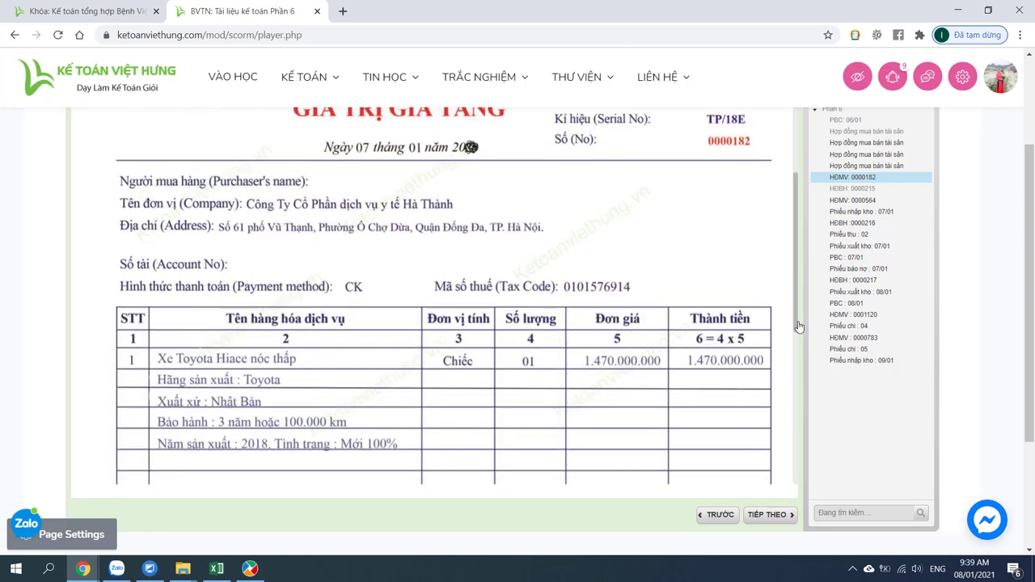
pyautogui.moveTo(794, 304)
pyautogui.mouseDown()
pyautogui.moveTo(791, 412)
pyautogui.moveTo(759, 352)
pyautogui.mouseUp()
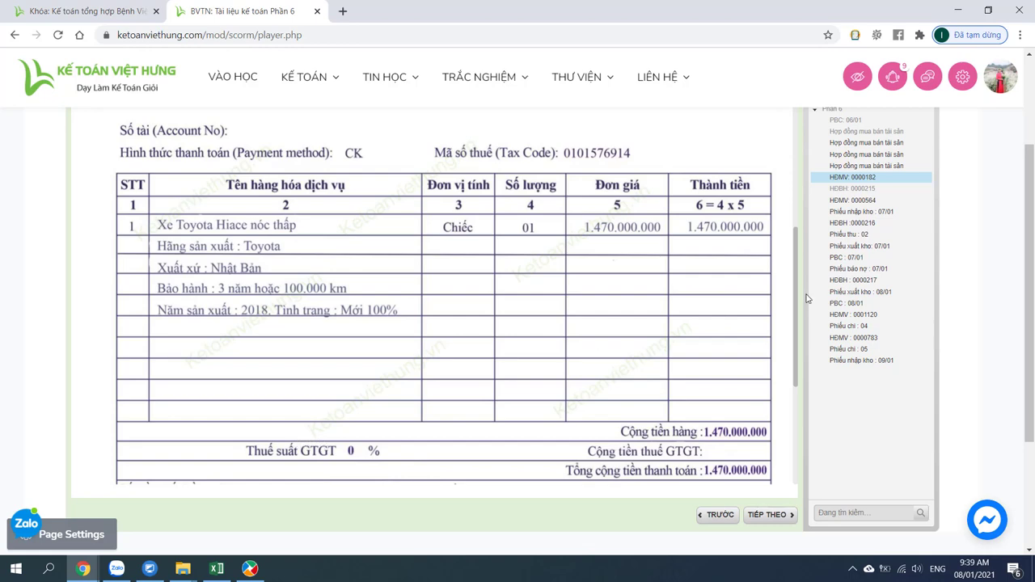
pyautogui.moveTo(792, 308); pyautogui.dragTo(794, 204)
# Read the first two pages of the asset purchase contract, returning to the vehicle line of purchase invoice HĐMV: 0000182.
pyautogui.moveTo(1031, 226); pyautogui.dragTo(1031, 137)
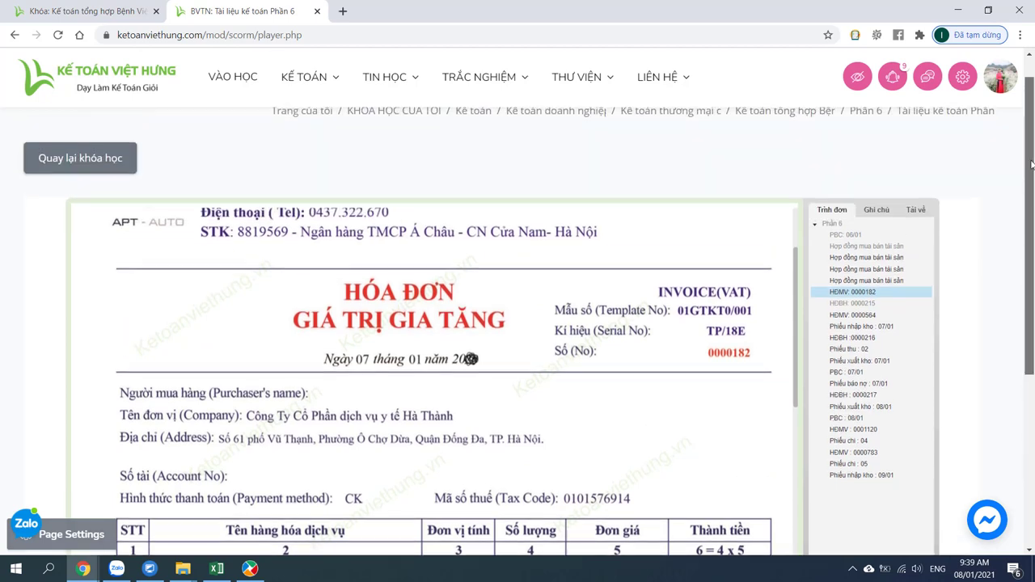
pyautogui.click(886, 234)
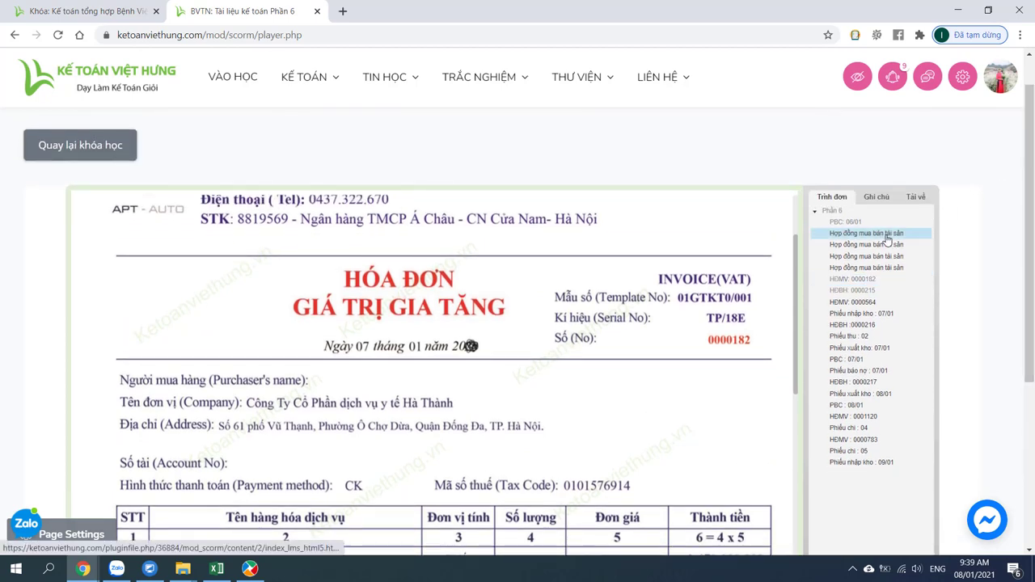
pyautogui.moveTo(788, 289); pyautogui.dragTo(799, 371)
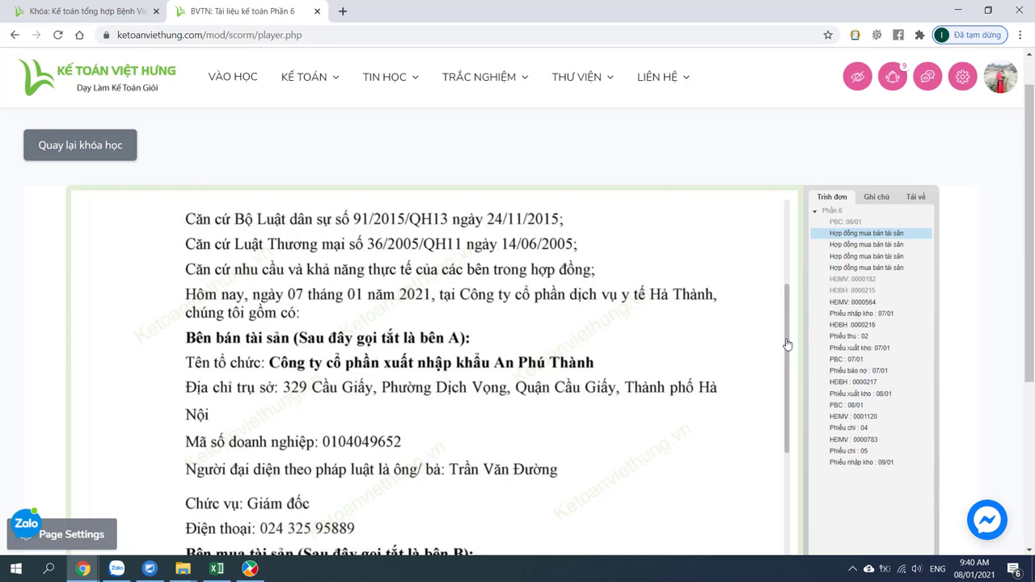
pyautogui.moveTo(787, 341); pyautogui.dragTo(799, 478)
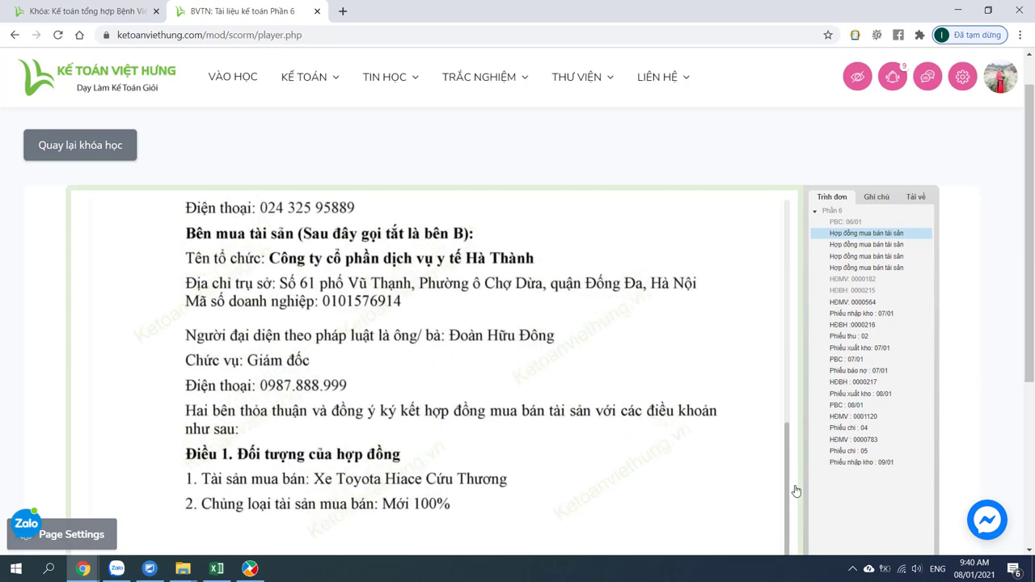
pyautogui.scroll(-3, 794, 522)
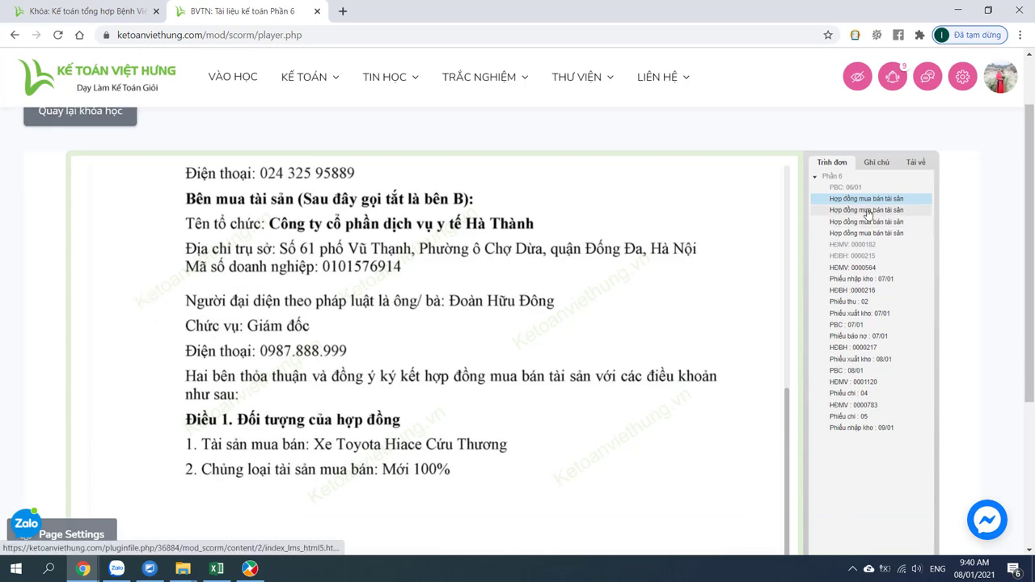
pyautogui.scroll(-3, 554, 323)
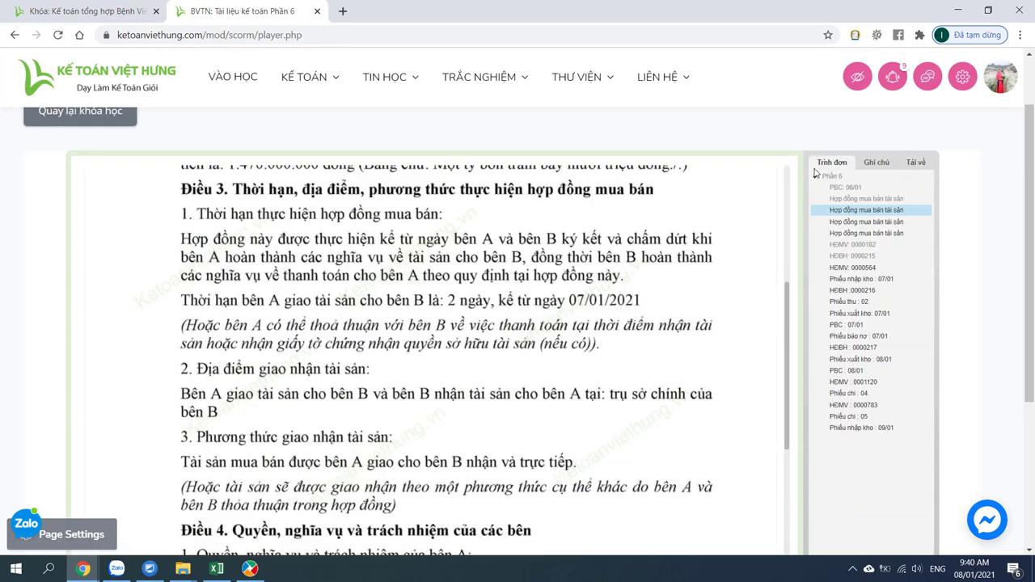
pyautogui.click(856, 244)
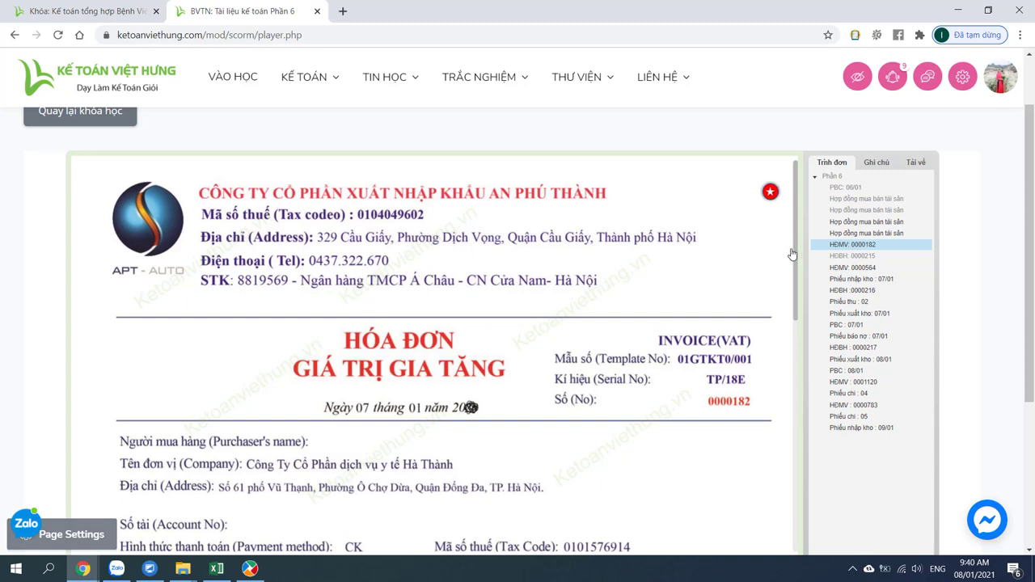
pyautogui.moveTo(795, 255); pyautogui.dragTo(793, 349)
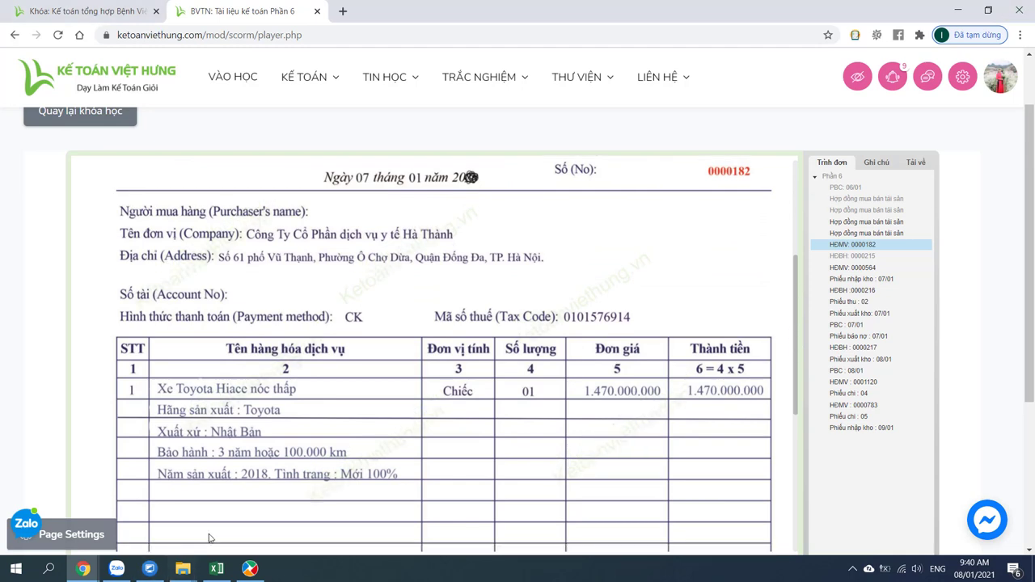
# In MISA SME.NET, create an unpaid domestic purchase voucher without warehouse receipt and select supplier 331-APT, An Phú Thành.
pyautogui.click(251, 571)
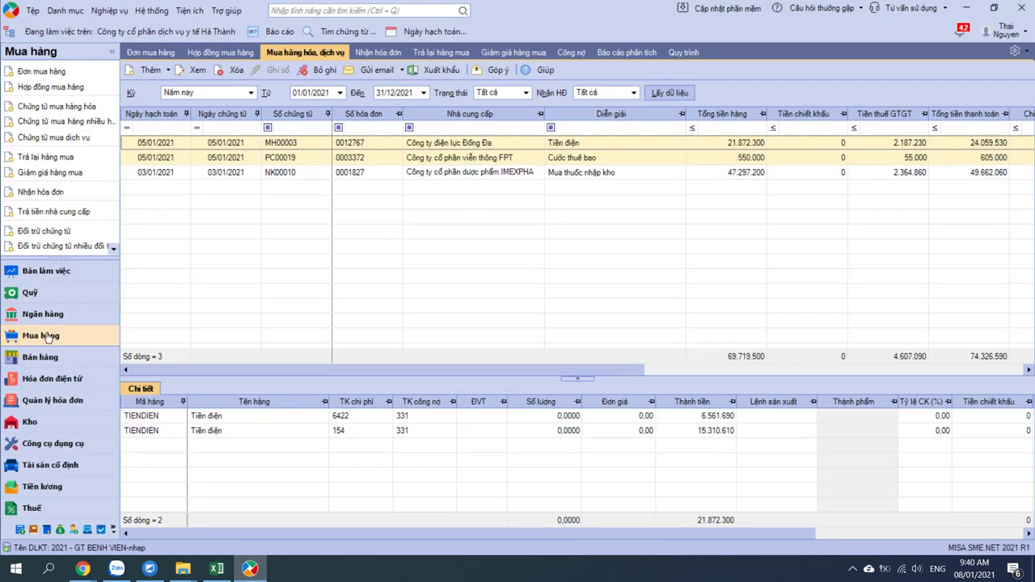
pyautogui.click(47, 106)
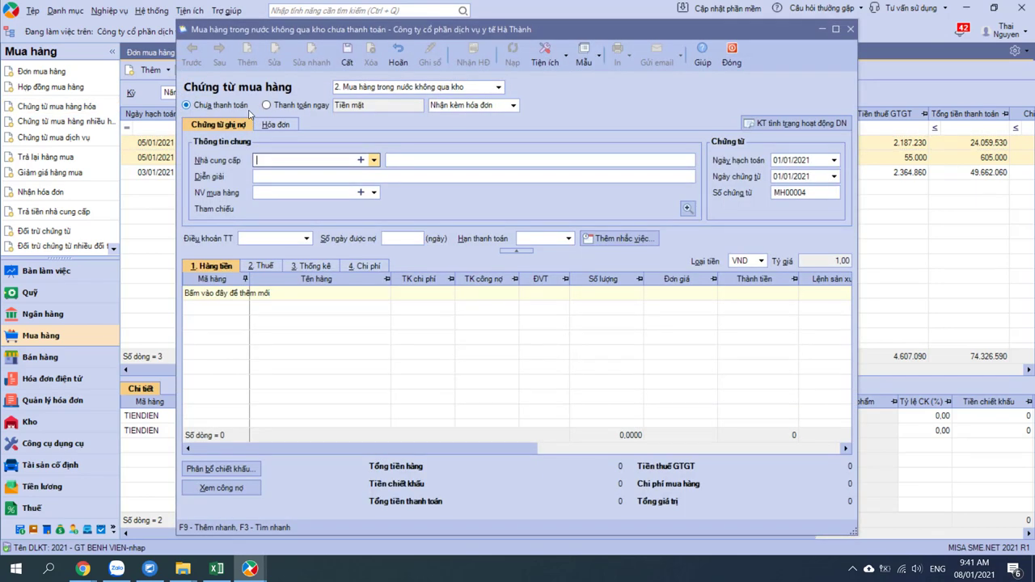
pyautogui.hotkey('alt', 'Tab')
pyautogui.moveTo(794, 282); pyautogui.dragTo(801, 195)
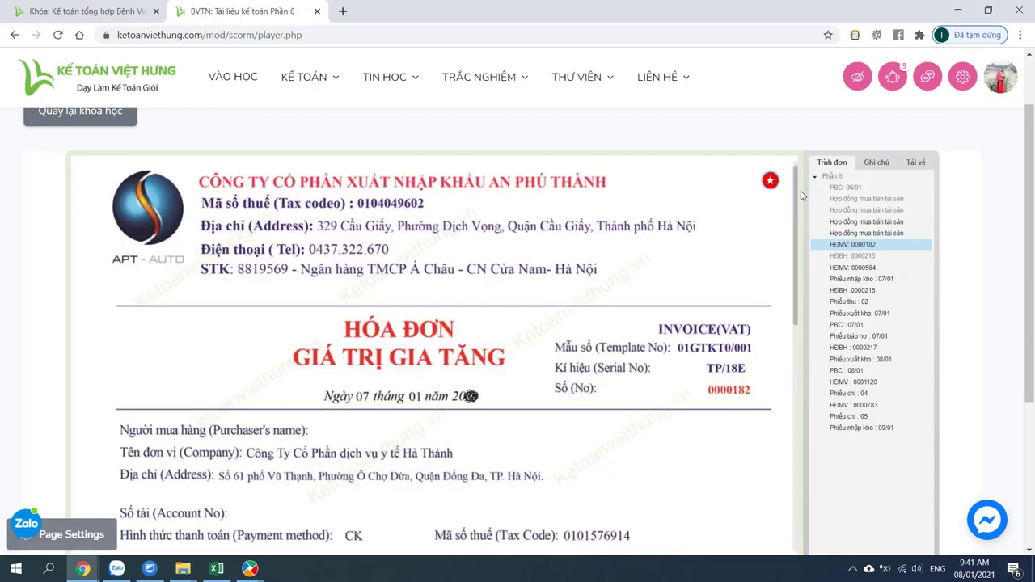
pyautogui.hotkey('alt', 'Tab')
pyautogui.write('an')
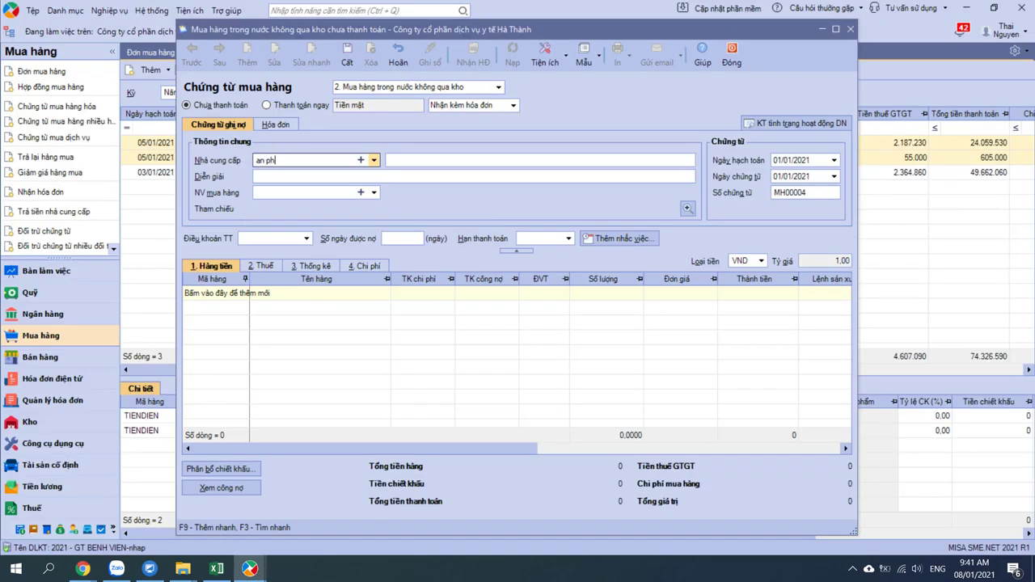
pyautogui.write(' phú thanh')
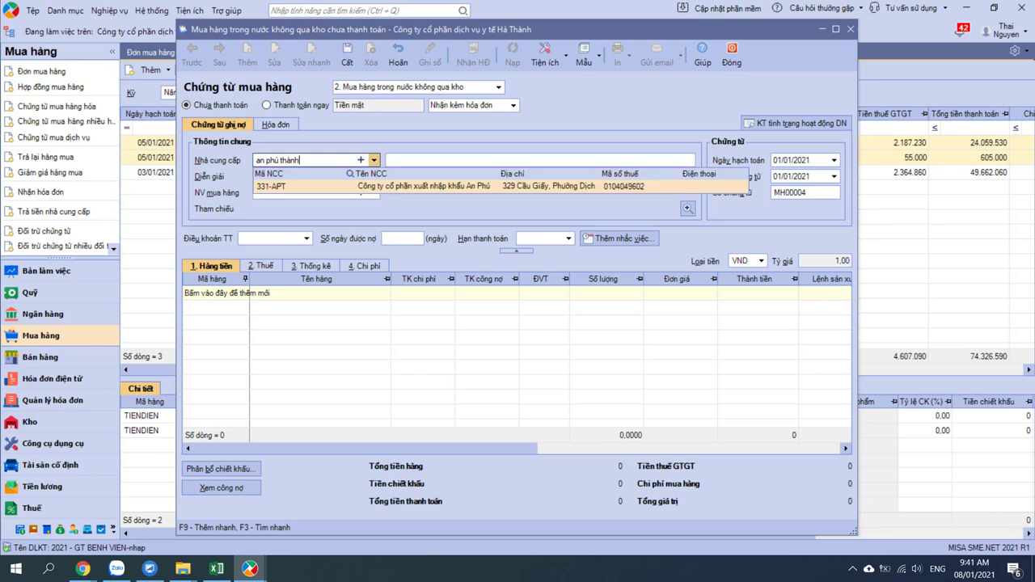
pyautogui.press('Return')
pyautogui.press('Tab')
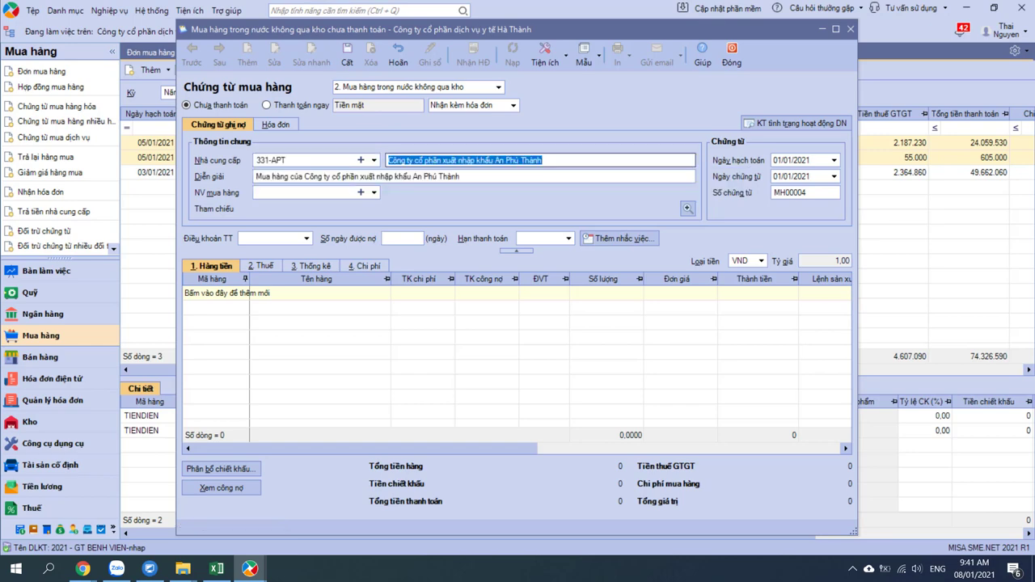
pyautogui.click(360, 162)
pyautogui.click(360, 160)
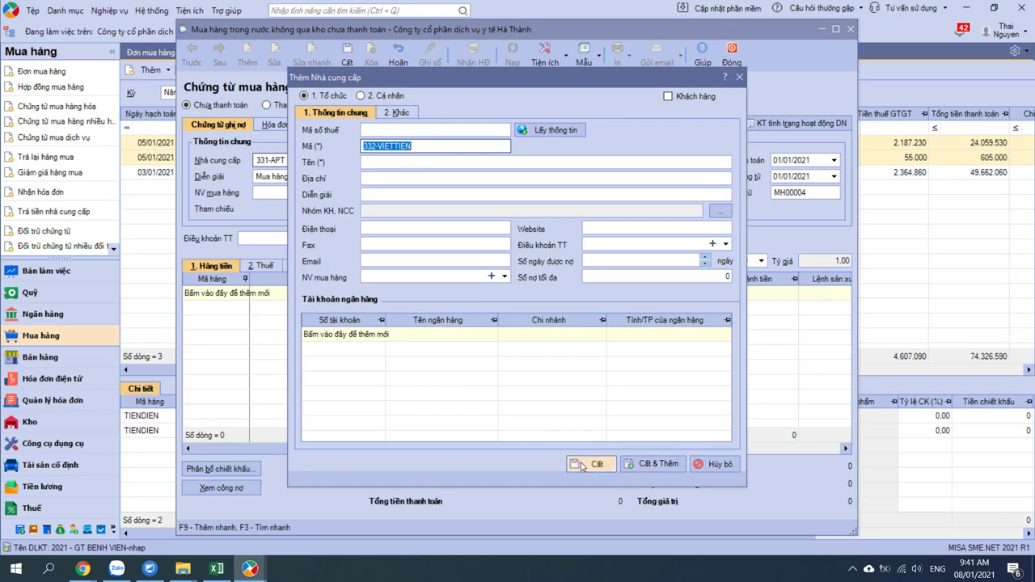
pyautogui.click(712, 465)
# Replace the voucher's description with "Mua ô tô cứu thương".
pyautogui.click(279, 177)
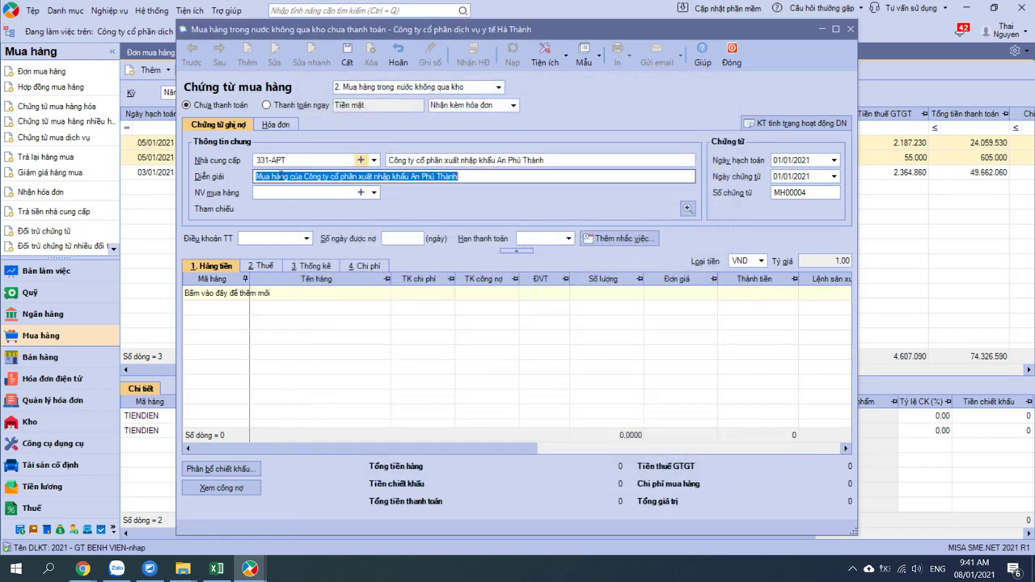
pyautogui.write('Mua')
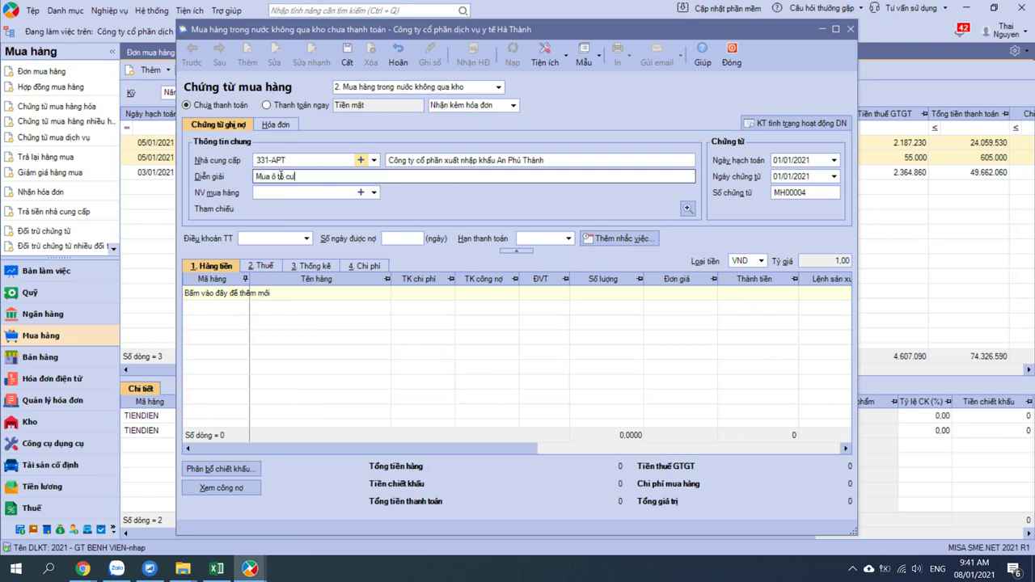
pyautogui.write(' ô tô cứu thương')
pyautogui.press('Tab')
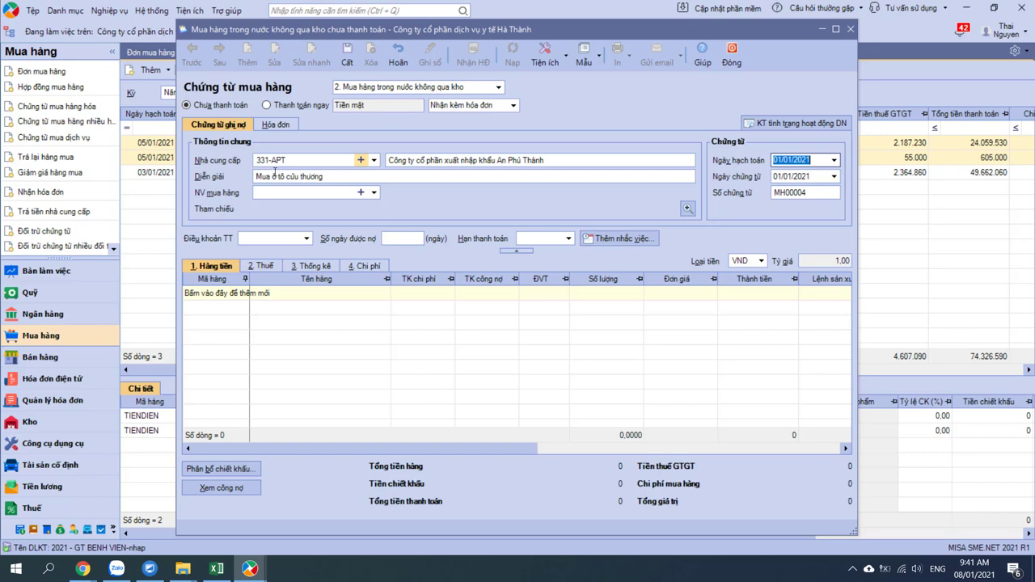
# Set the voucher's posting and document dates to the invoice date, 07/01/2021.
pyautogui.hotkey('alt', 'Tab')
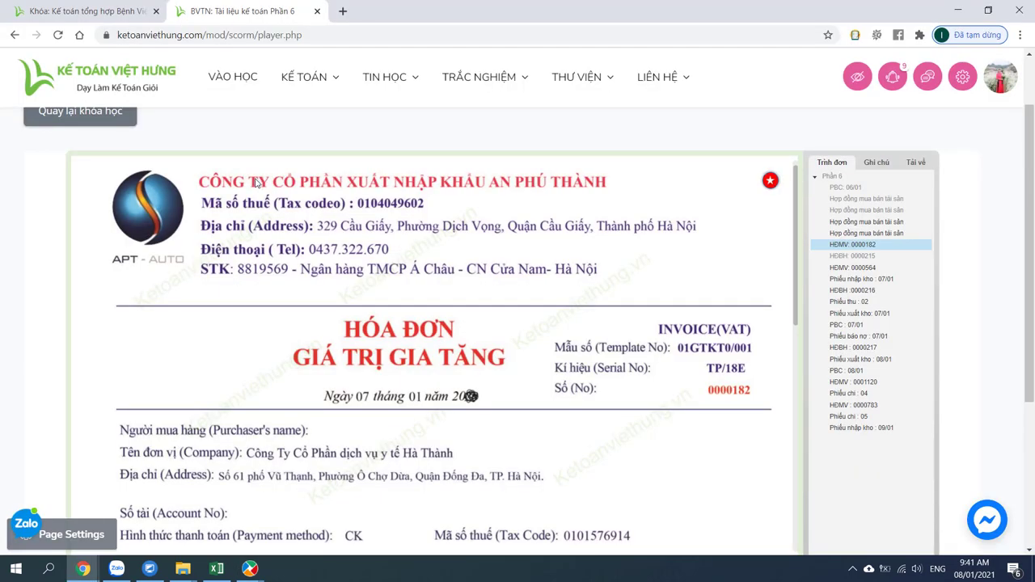
pyautogui.hotkey('alt', 'Tab')
pyautogui.write('07')
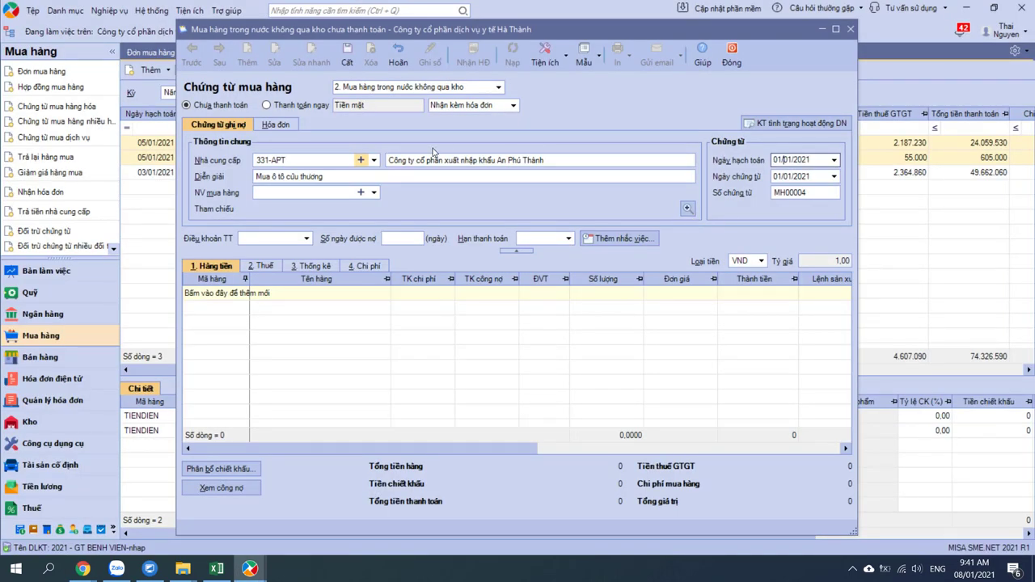
pyautogui.press('Tab')
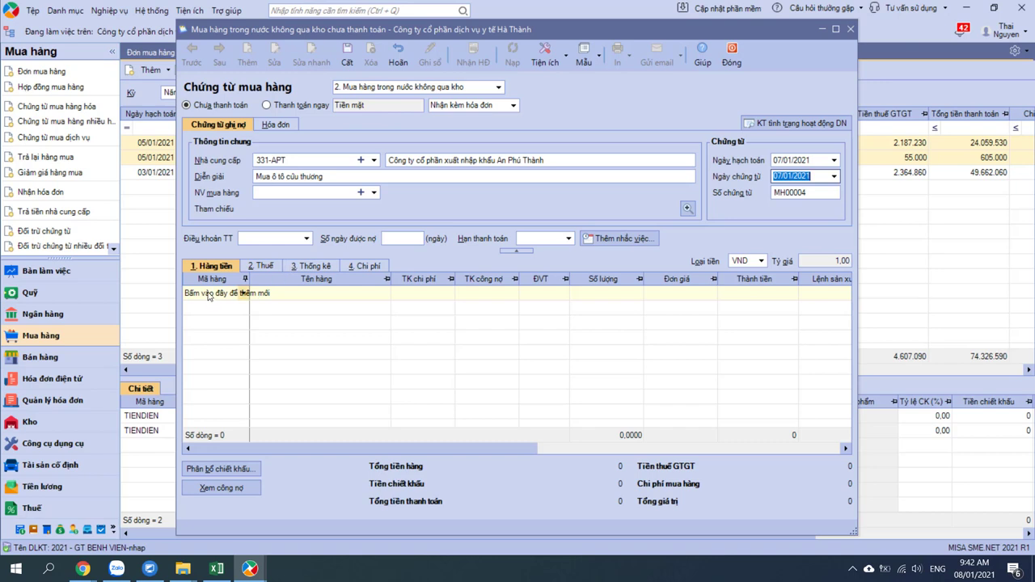
# Start a new item from the first goods line with code TSCD-OTOCT and name "Xe ô tô cứu thương".
pyautogui.click(243, 294)
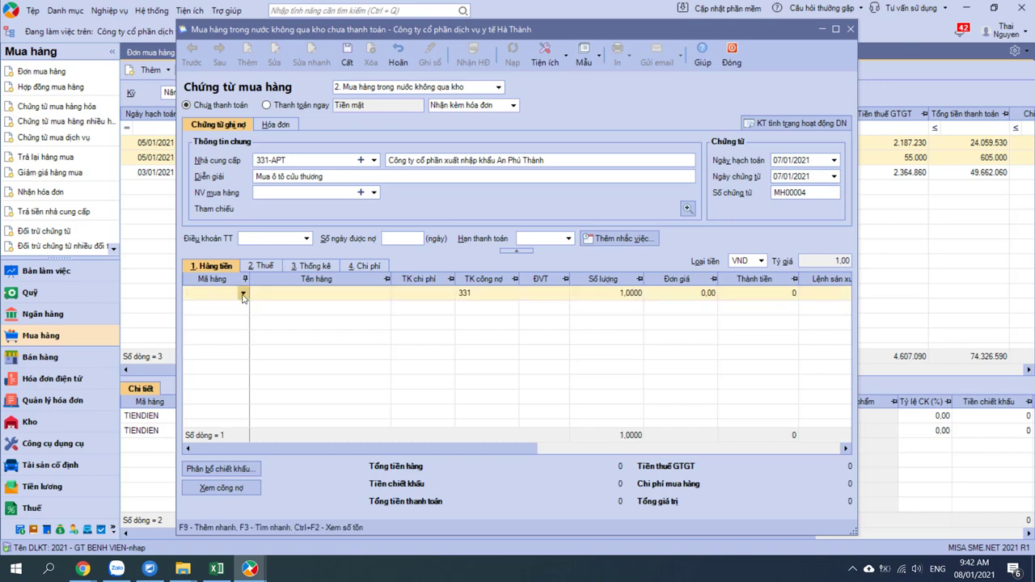
pyautogui.click(244, 295)
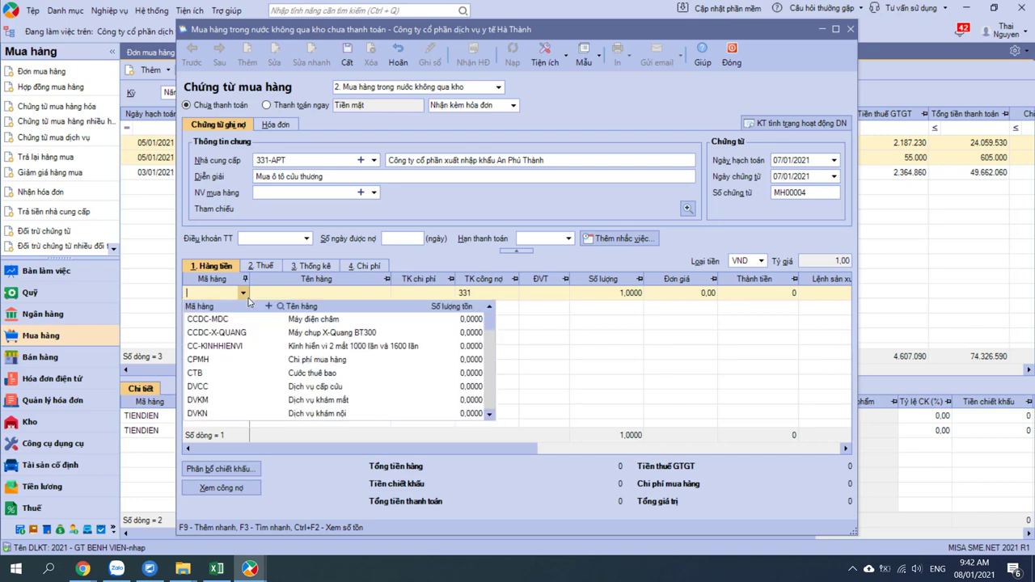
pyautogui.press('Escape')
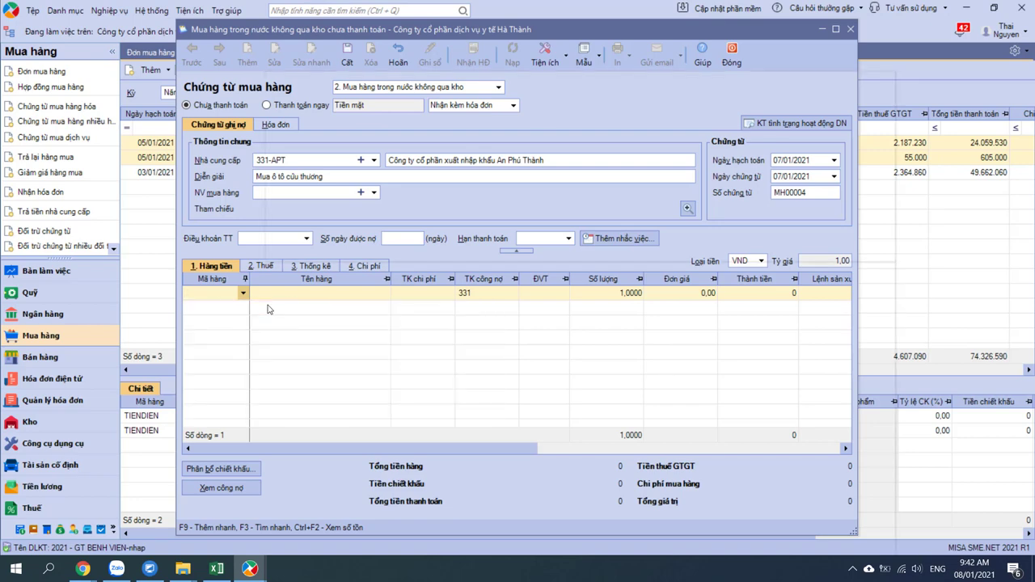
pyautogui.press('F9')
pyautogui.write('TSC')
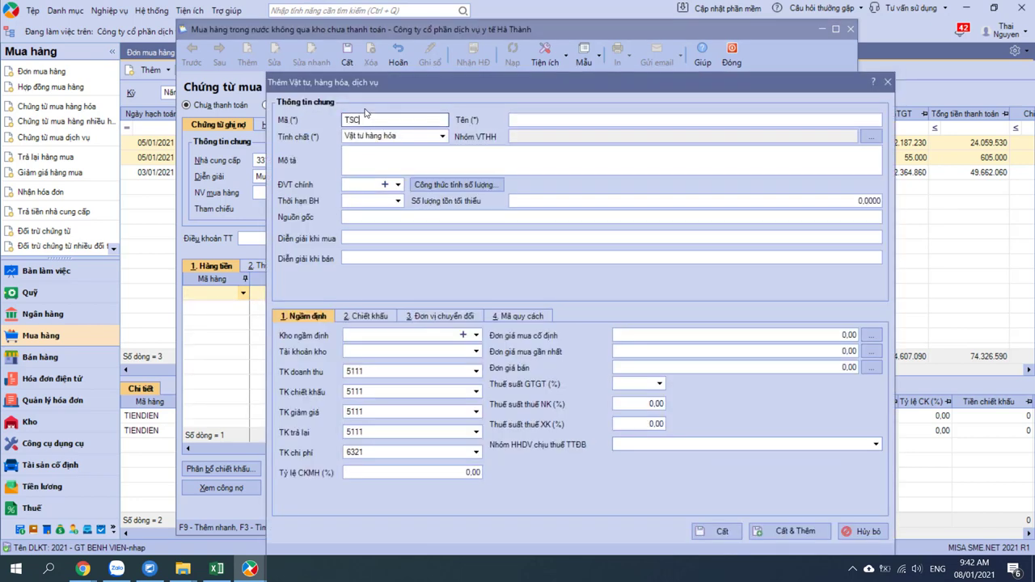
pyautogui.write('DĐTCT')
pyautogui.press('Tab')
pyautogui.write('Xe ô to')
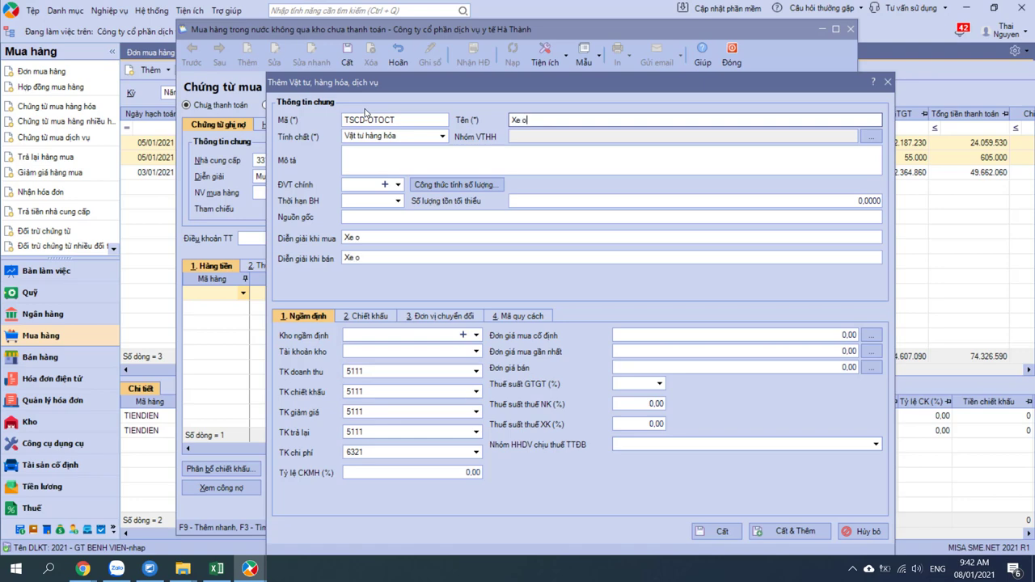
pyautogui.write('ô cứu thương')
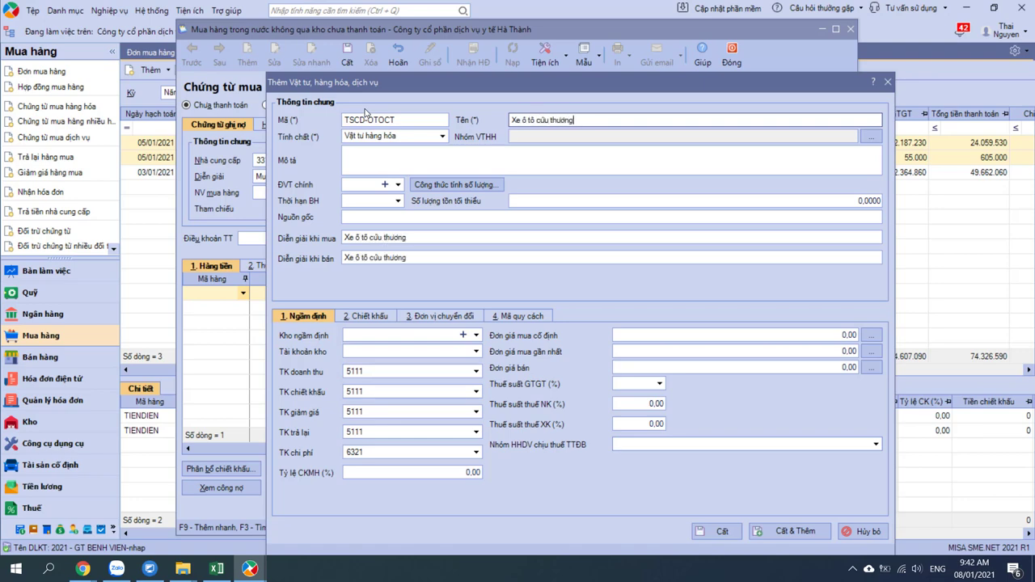
# Save the new item with its nature set to "Chỉ là diễn giải" and assign cost account 21113 to its voucher line.
pyautogui.hotkey('alt', 'Tab')
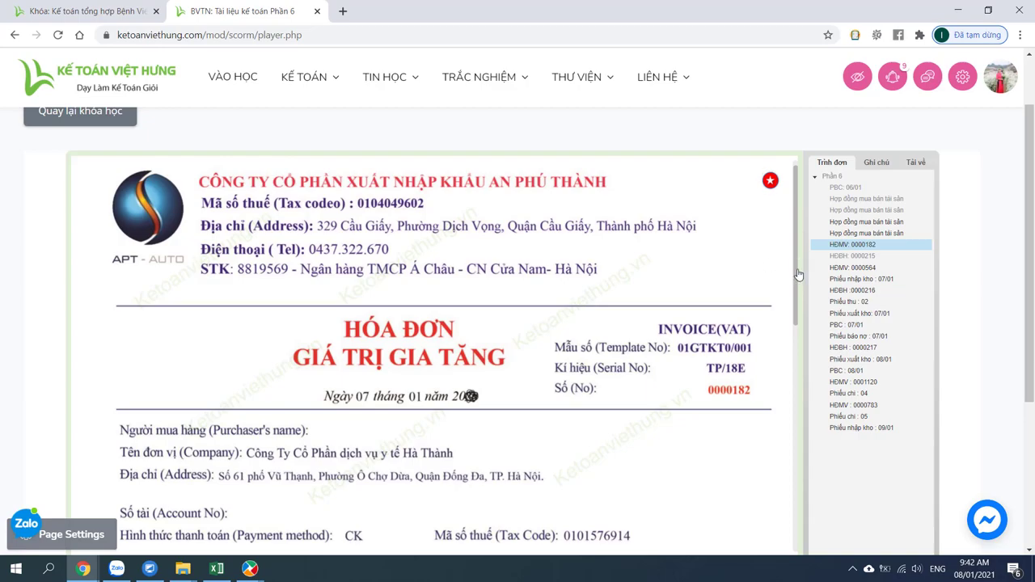
pyautogui.moveTo(799, 272); pyautogui.dragTo(812, 369)
pyautogui.hotkey('alt', 'Tab')
pyautogui.click(443, 136)
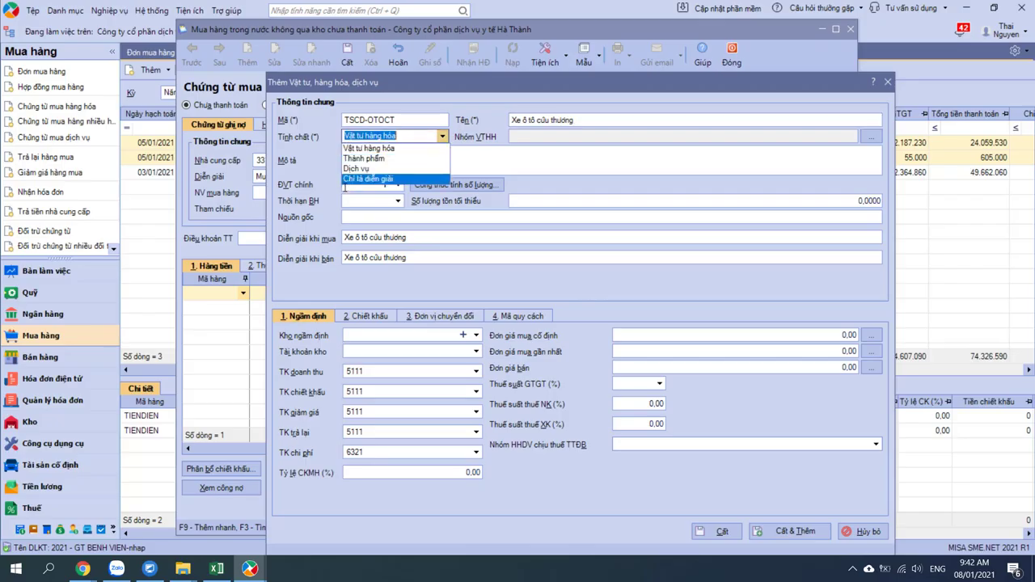
pyautogui.click(383, 183)
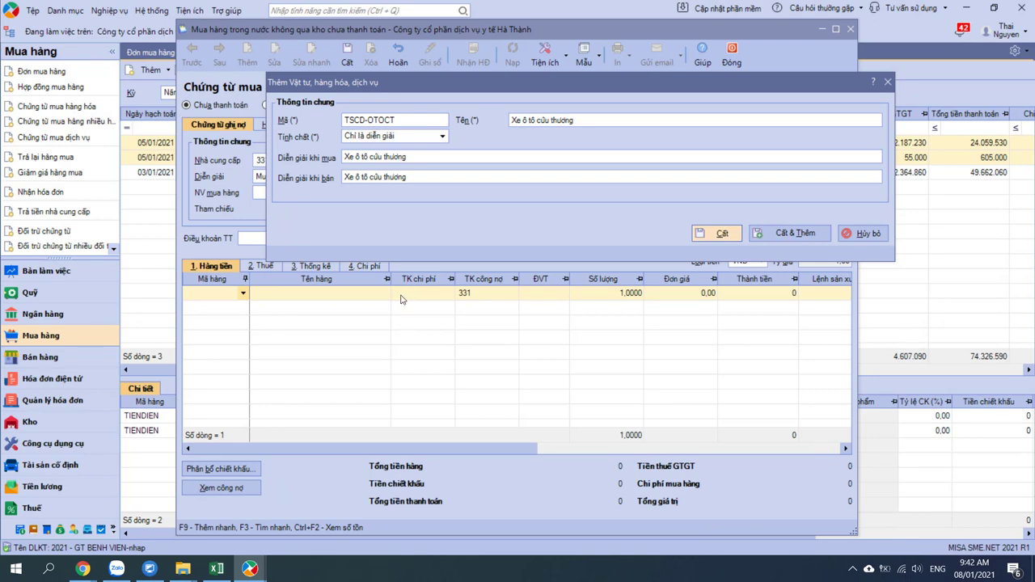
pyautogui.hotkey('ctrl', 's')
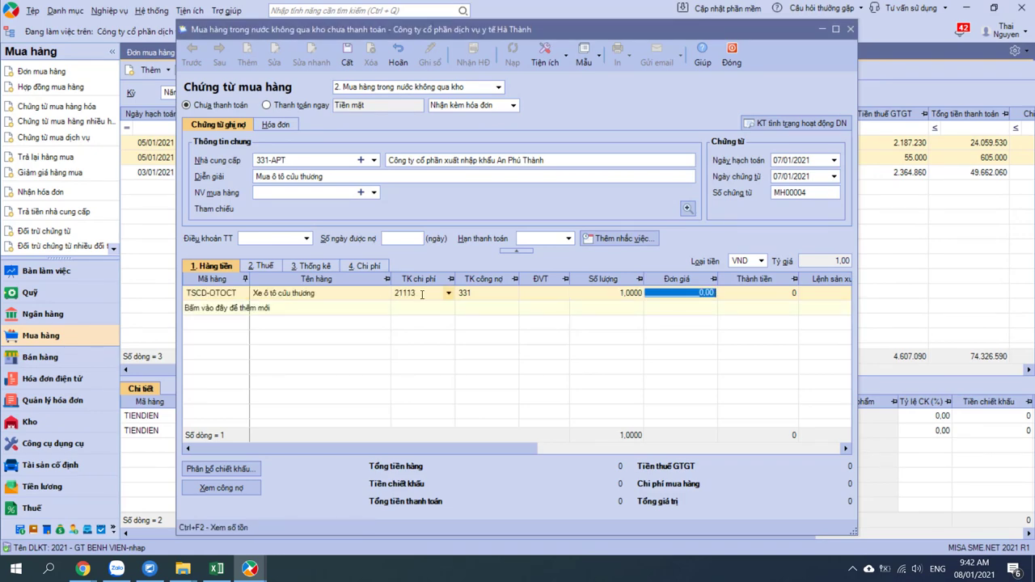
# Enter the invoice's unit price of 1.470.000.000 on the ambulance goods line.
pyautogui.hotkey('alt', 'Tab')
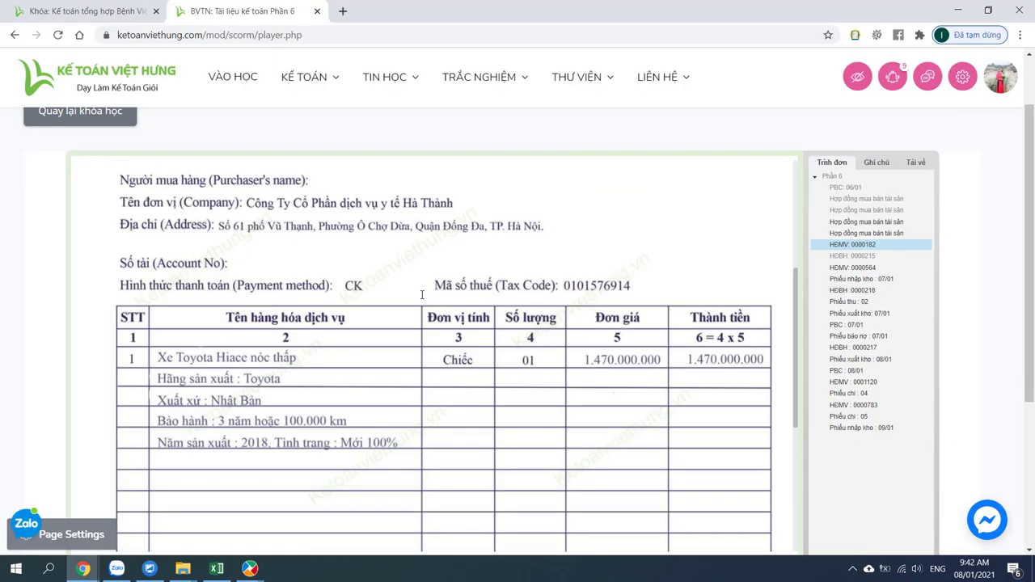
pyautogui.hotkey('alt', 'Tab')
pyautogui.press('Tab')
pyautogui.write('1470')
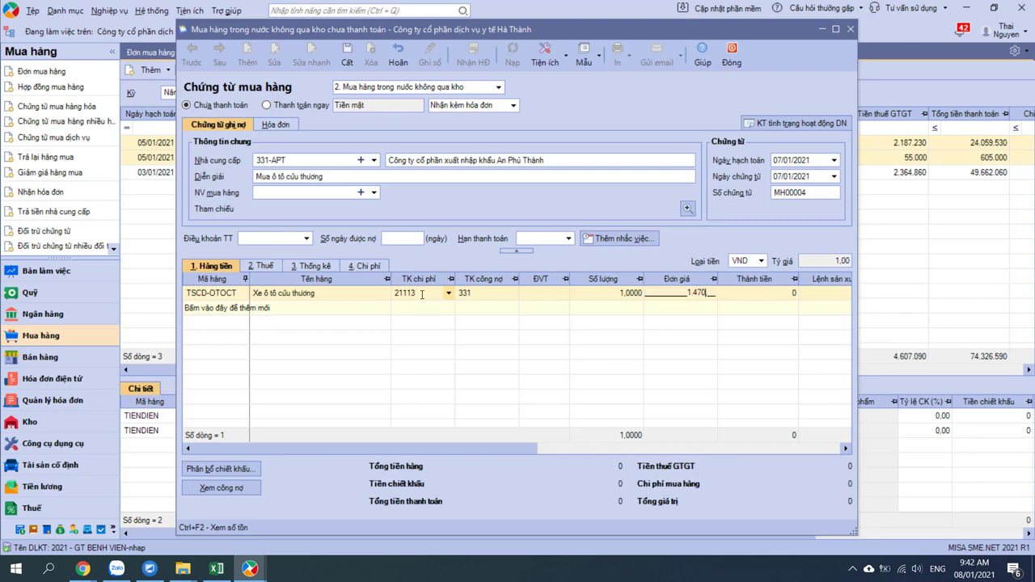
pyautogui.write('0000000')
# Set the VAT rate of the ambulance line to 0%.
pyautogui.click(261, 266)
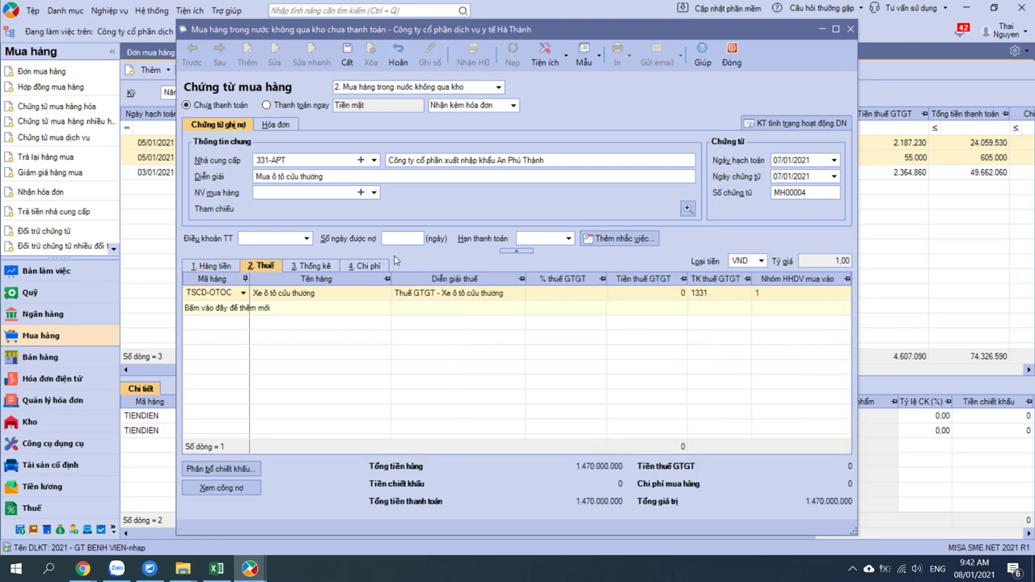
pyautogui.click(598, 293)
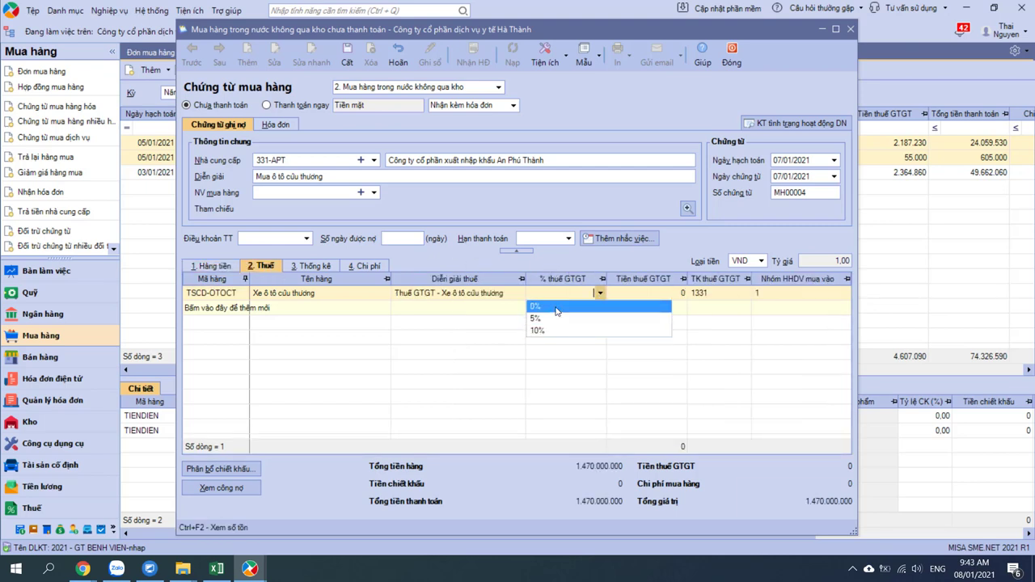
pyautogui.click(557, 311)
pyautogui.press('Tab')
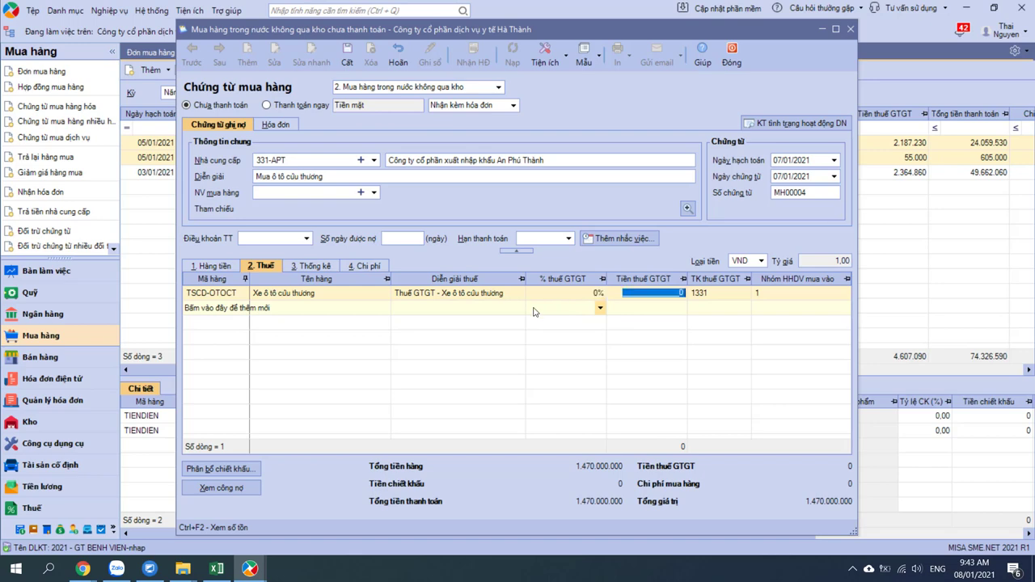
# Fill in invoice number 0000182 from the VAT invoice in the voucher's invoice details and save the voucher.
pyautogui.click(288, 128)
pyautogui.hotkey('alt', 'Tab')
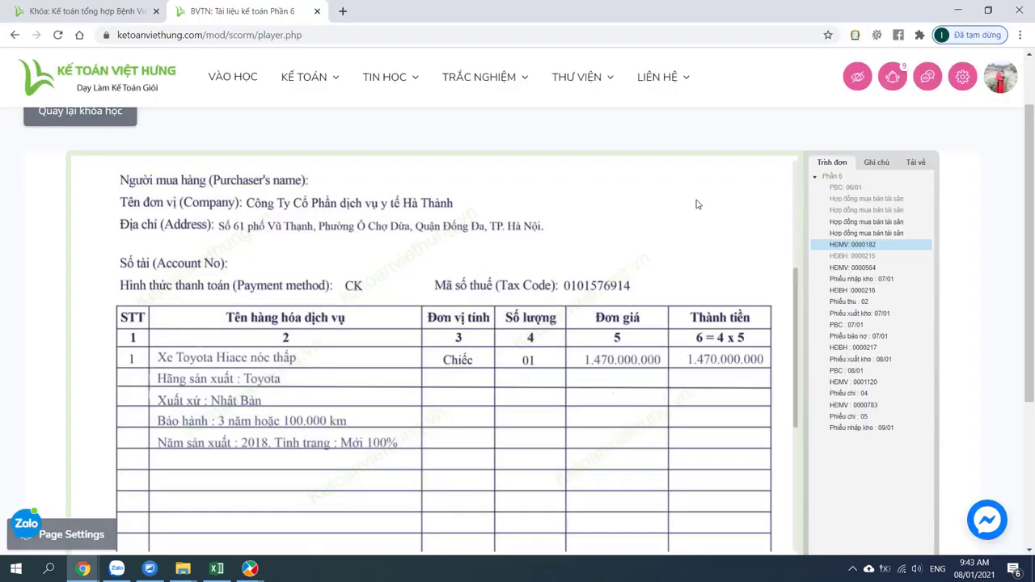
pyautogui.hotkey('alt', 'Tab')
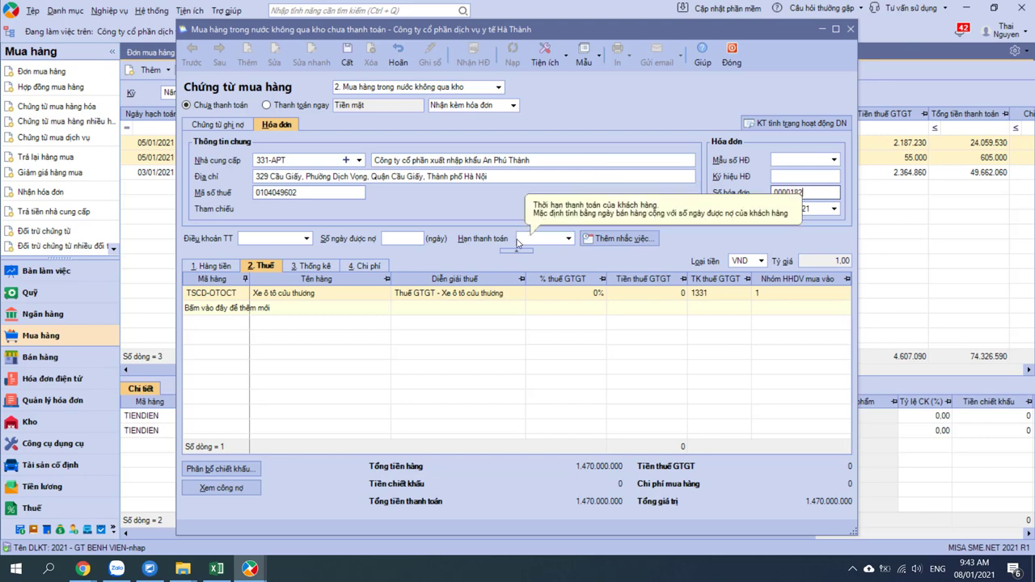
pyautogui.click(584, 502)
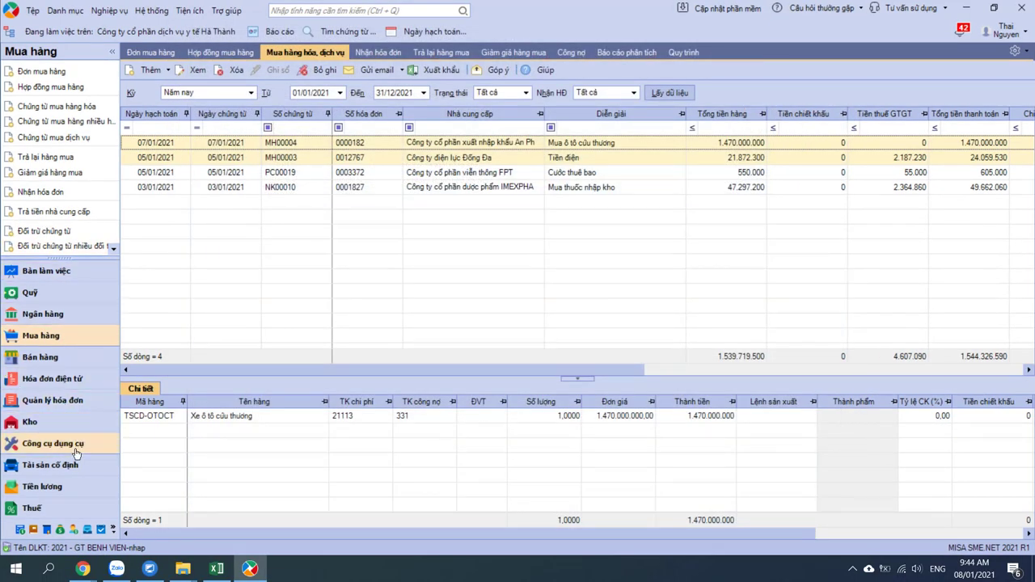
# Start a new fixed asset increase record and set its increase date to 07/01/2021, the date given on the invoice.
pyautogui.click(64, 465)
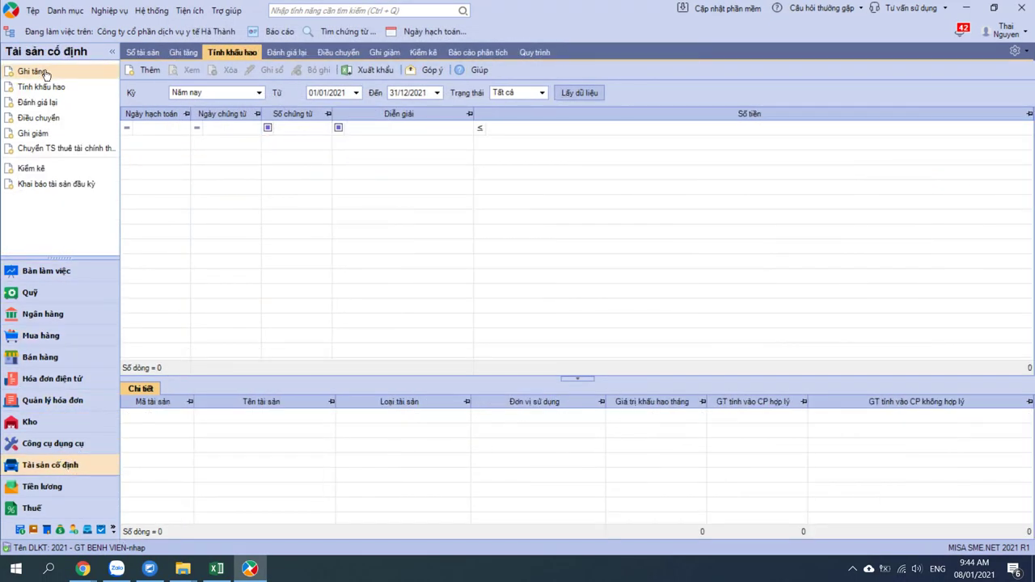
pyautogui.click(46, 72)
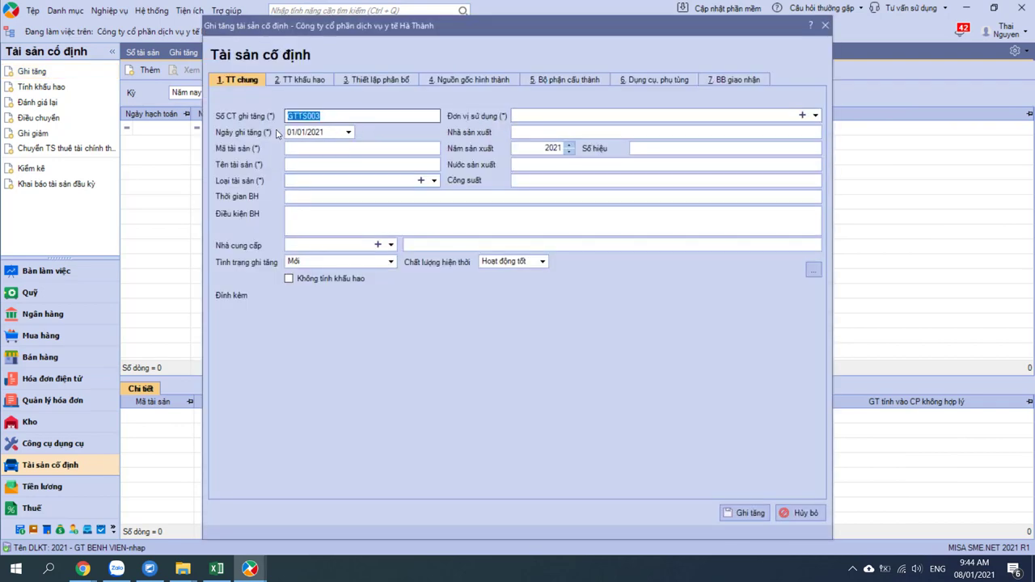
pyautogui.press('Tab')
pyautogui.hotkey('alt', 'Tab')
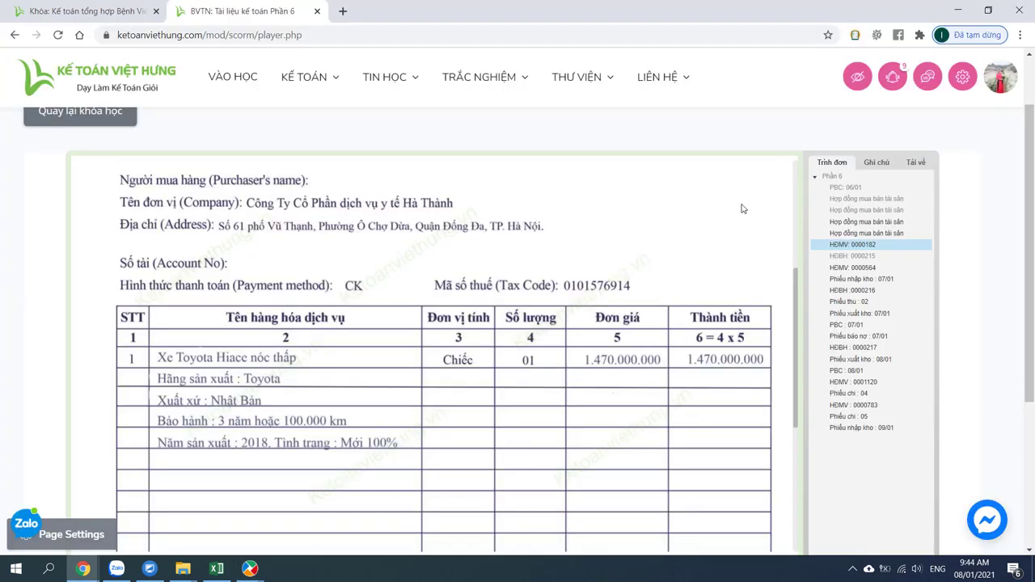
pyautogui.scroll(3, 774, 261)
pyautogui.scroll(1, 774, 261)
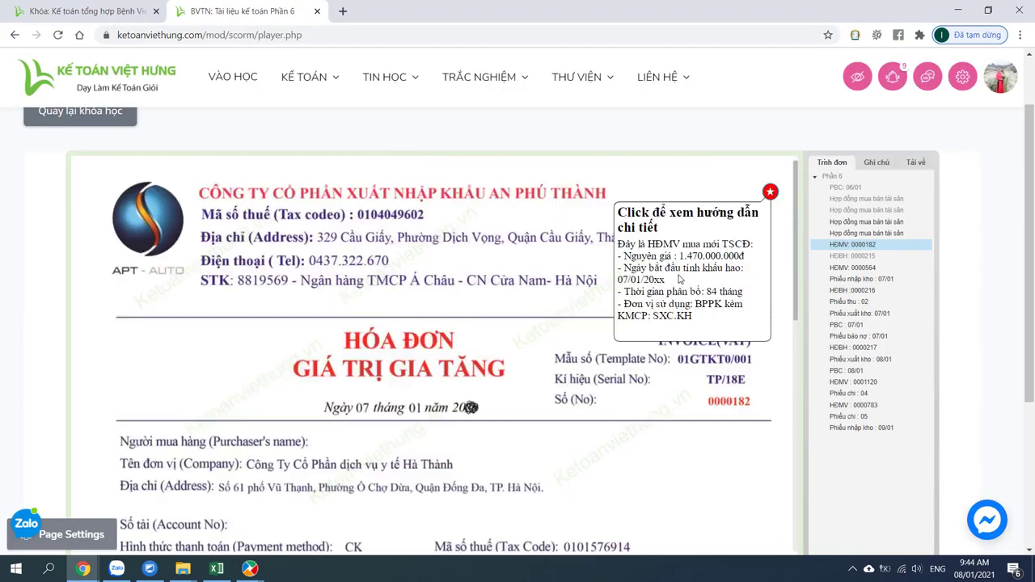
pyautogui.hotkey('alt', 'Tab')
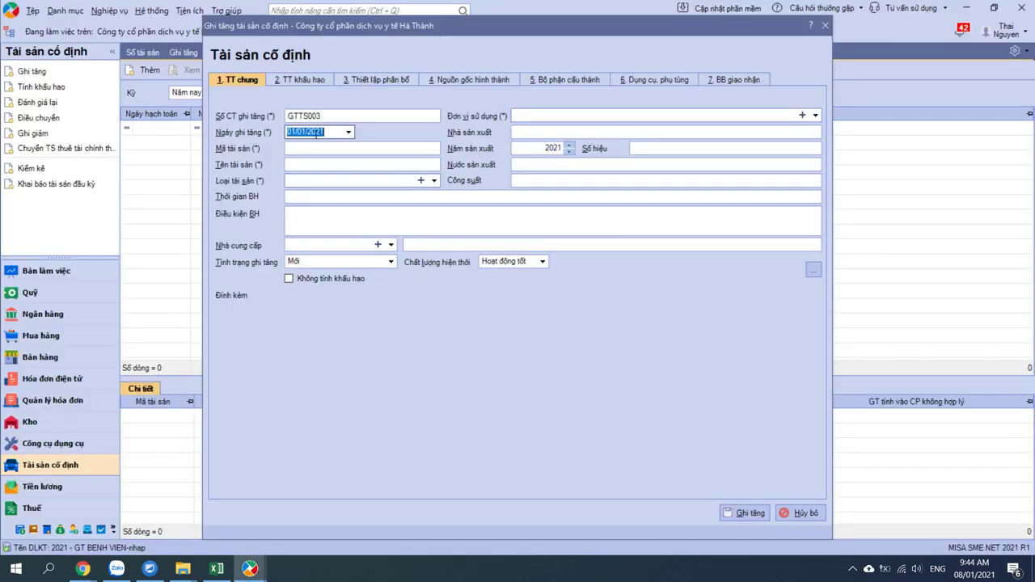
pyautogui.write('07/01/2021')
pyautogui.press('Tab')
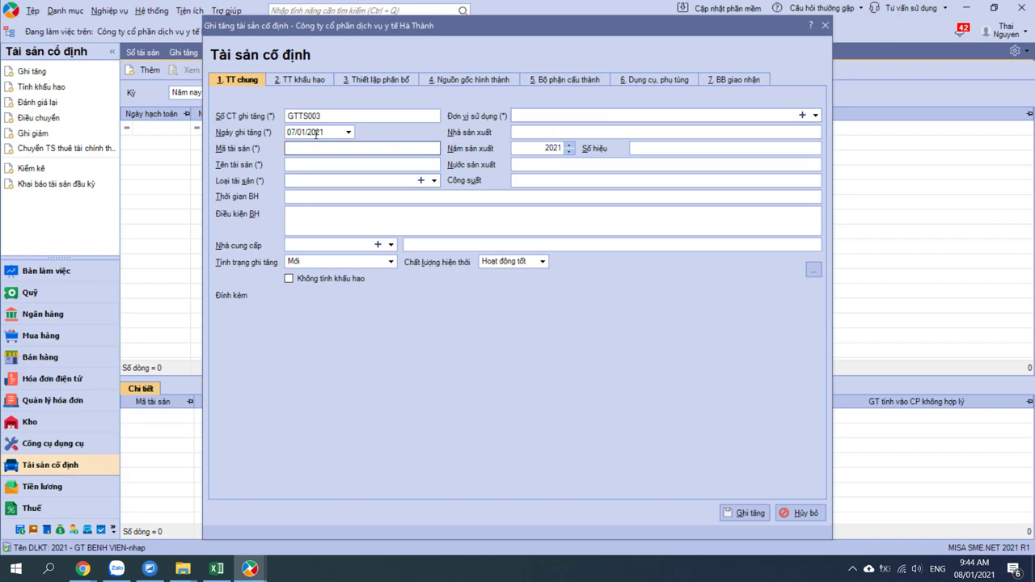
# Enter the asset code OTOCT and the asset name "Xe ô tô cứu thương".
pyautogui.write('OTOCT')
pyautogui.press('Tab')
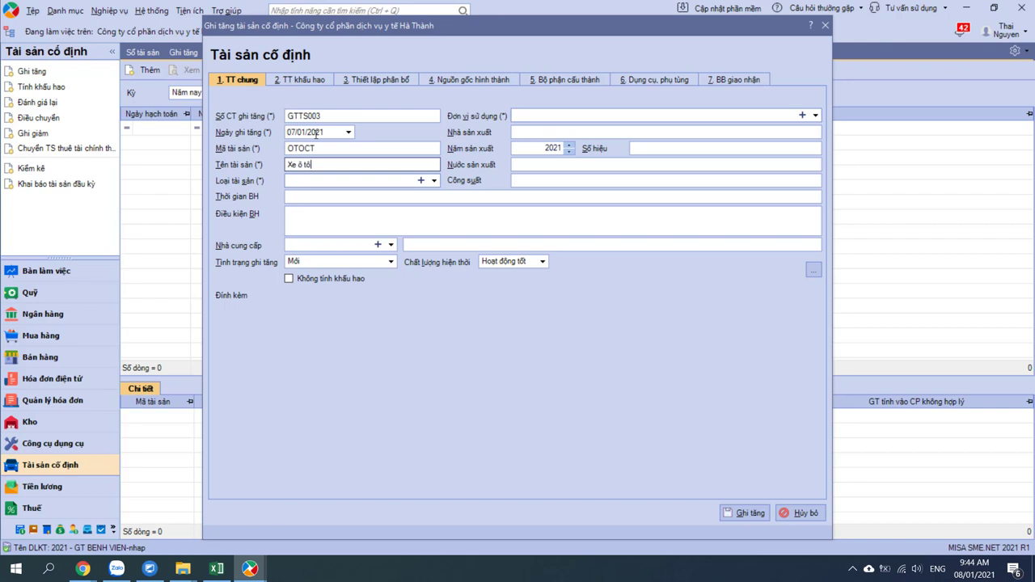
pyautogui.write('Xe ô tô cuu thup0wthuo')
# Classify the asset as "Phương tiện vận tải, truyền dẫn" and assign it to the using unit BPPK, "Bộ phận các phòng khám".
pyautogui.click(433, 180)
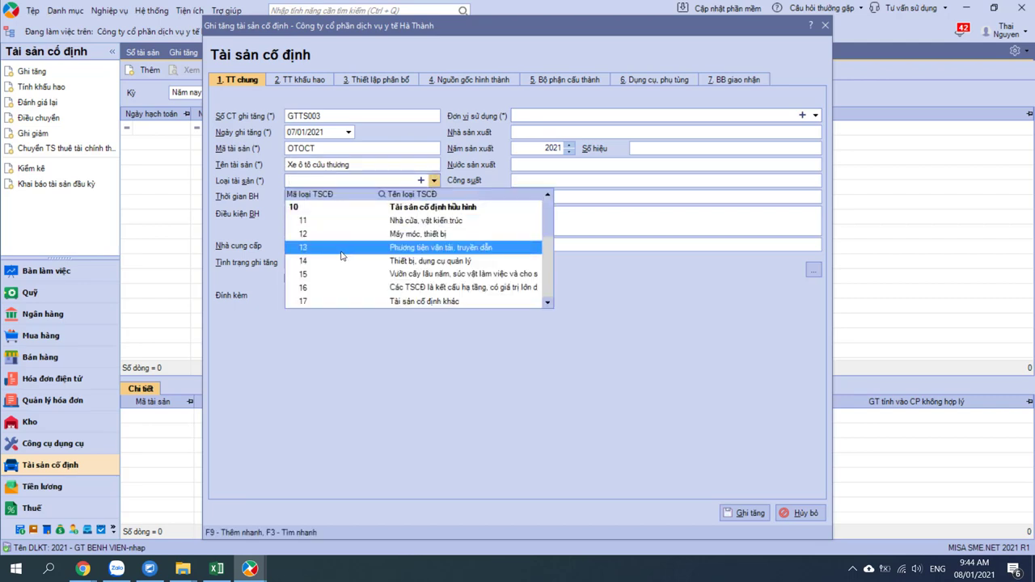
pyautogui.click(397, 254)
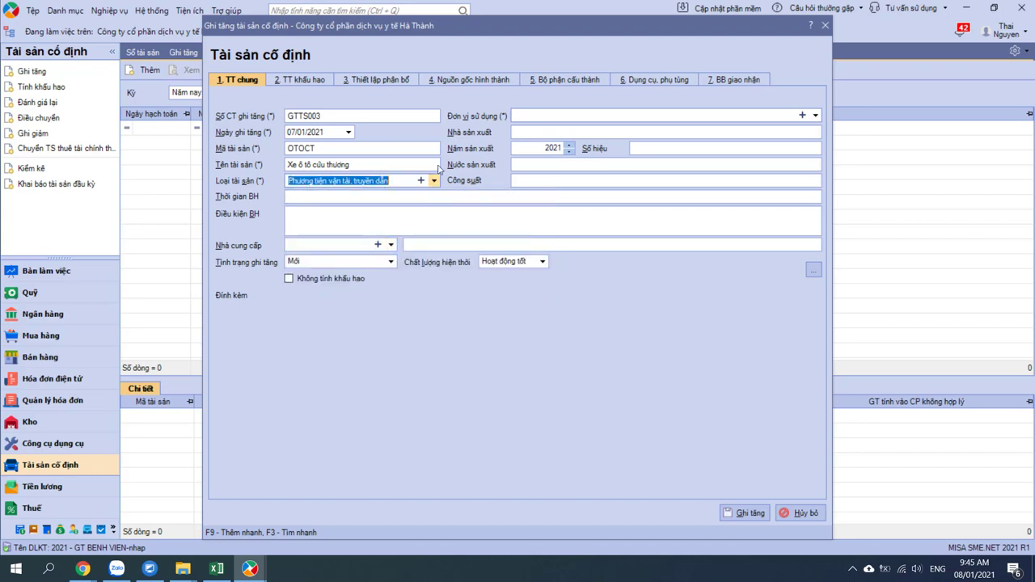
pyautogui.click(815, 114)
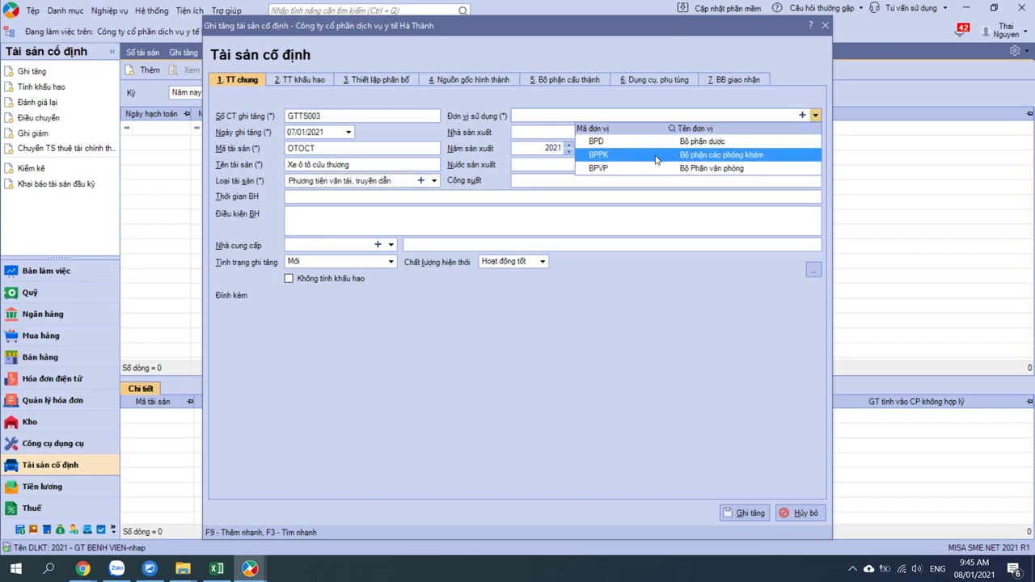
pyautogui.click(656, 159)
# Set the asset's original cost to 1.470.000.000 in its depreciation information, checking the amount on the invoice.
pyautogui.click(315, 81)
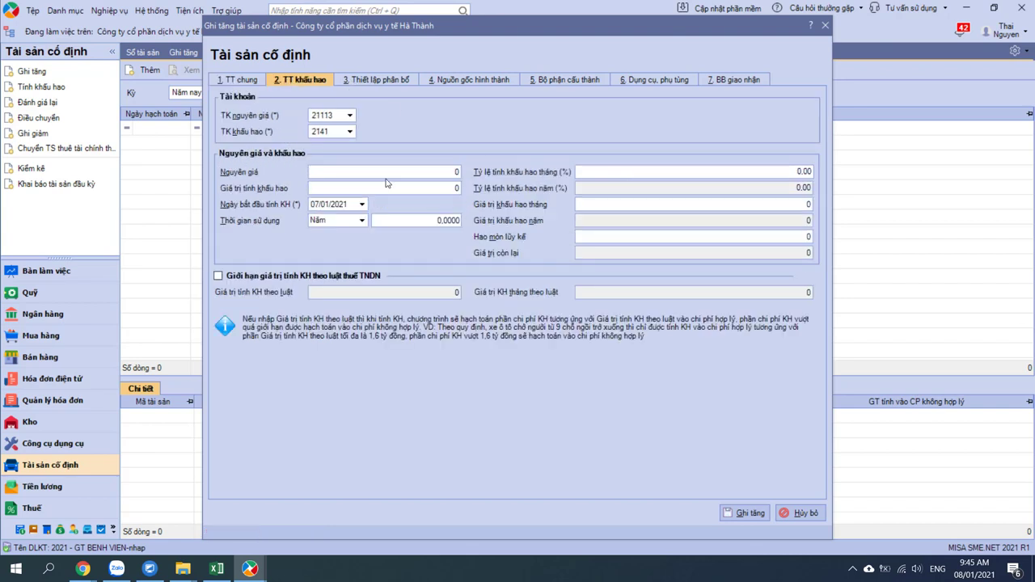
pyautogui.click(420, 178)
pyautogui.click(234, 79)
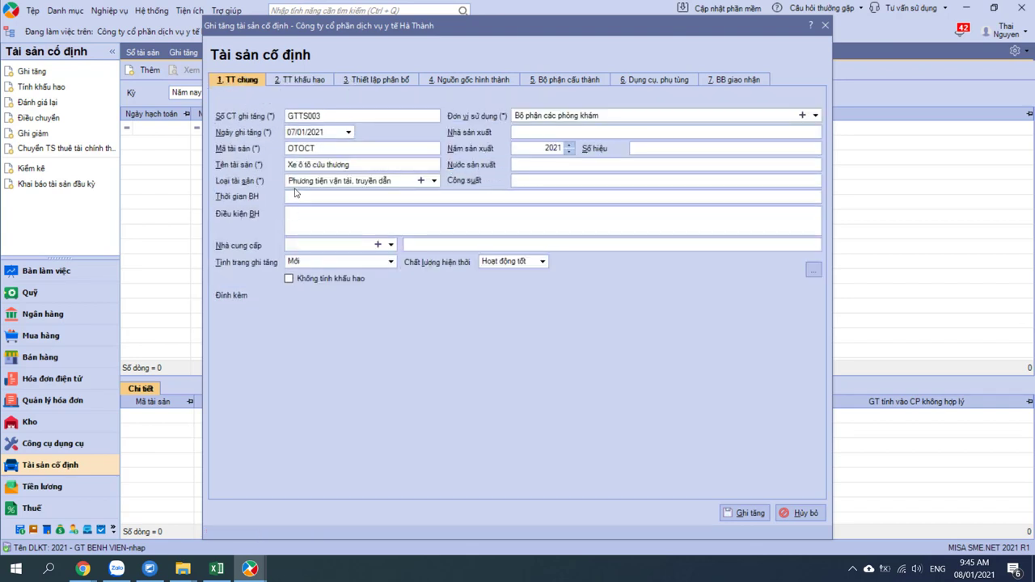
pyautogui.click(291, 80)
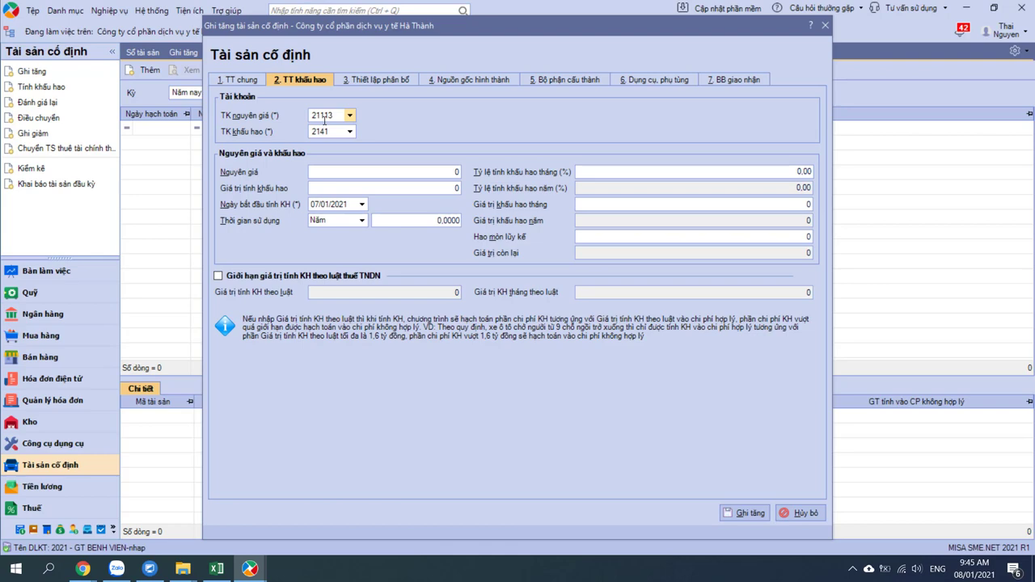
pyautogui.click(433, 171)
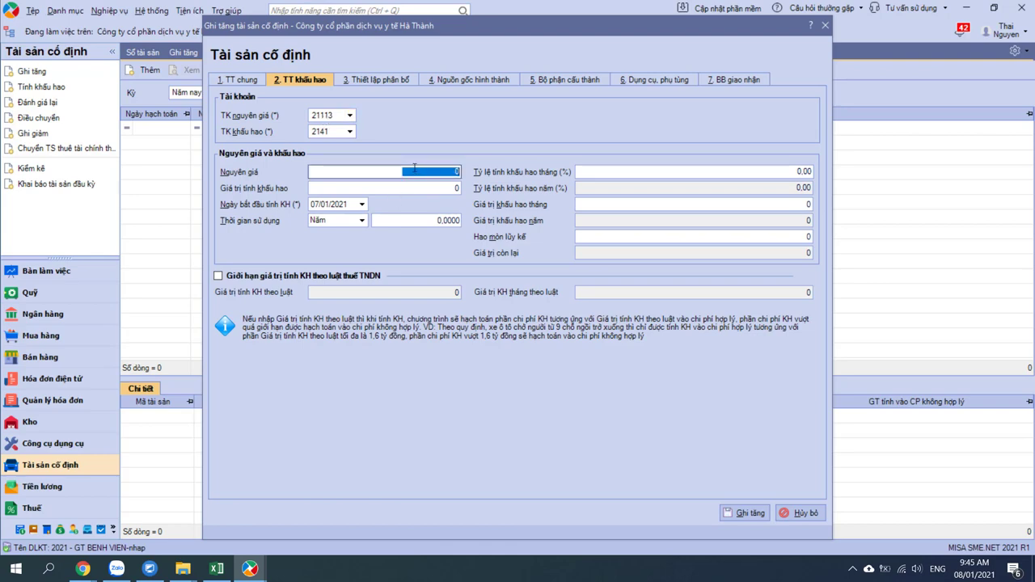
pyautogui.hotkey('alt', 'Tab')
pyautogui.hotkey('alt', 'Tab')
pyautogui.hotkey('alt', 'Tab')
pyautogui.scroll(-7, 806, 448)
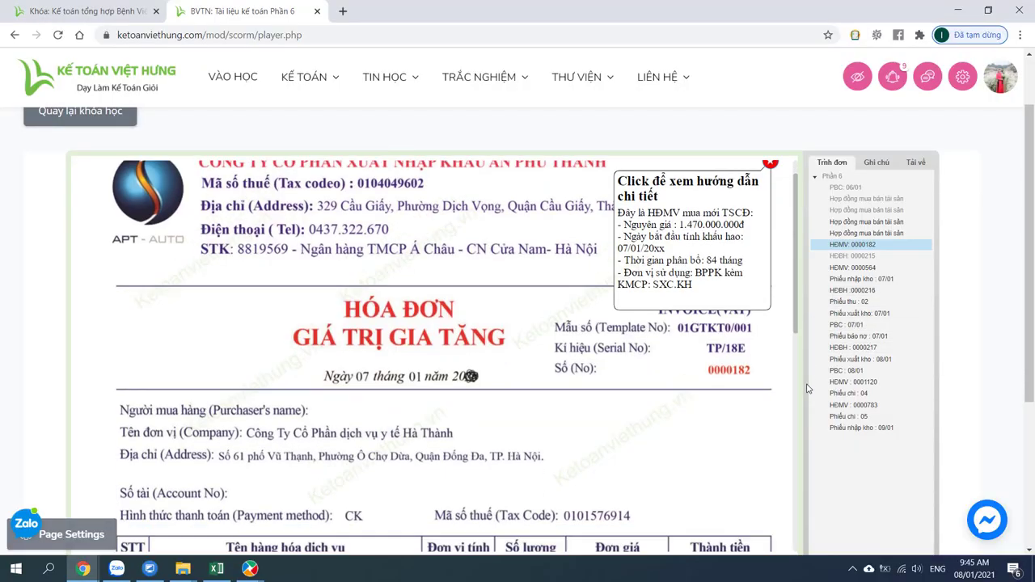
pyautogui.hotkey('alt', 'Tab')
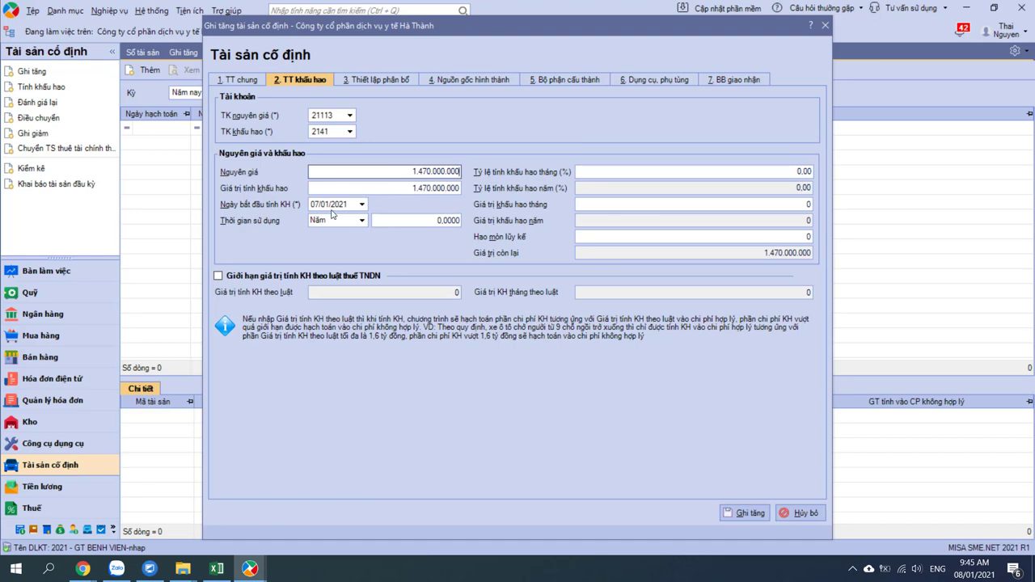
# Set the asset's useful life to 84 months, as given in the invoice's guidance note.
pyautogui.click(362, 224)
pyautogui.click(327, 242)
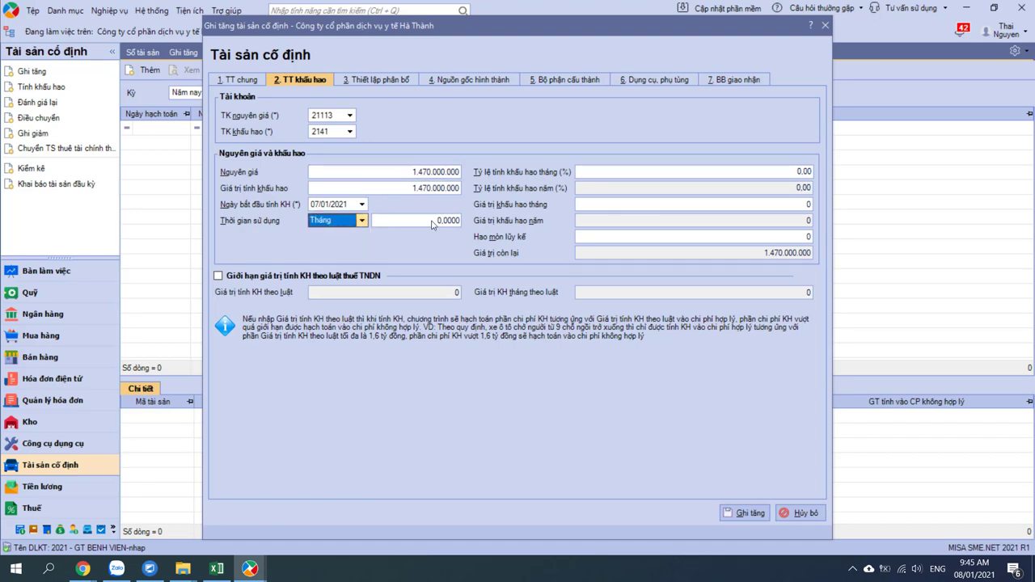
pyautogui.click(419, 222)
pyautogui.hotkey('alt', 'Tab')
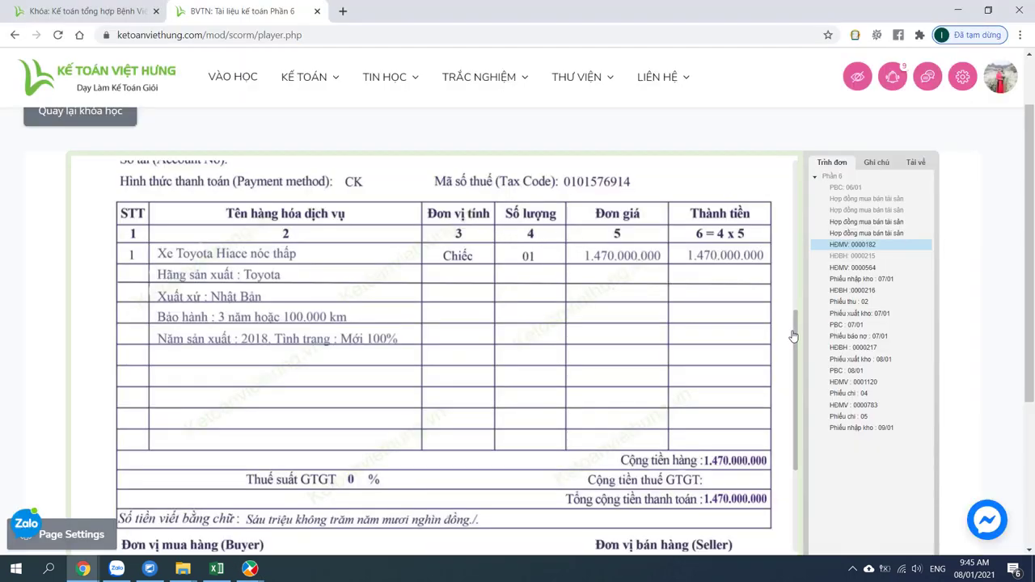
pyautogui.moveTo(794, 335); pyautogui.dragTo(794, 277)
pyautogui.scroll(5, 794, 277)
pyautogui.hotkey('alt', 'Tab')
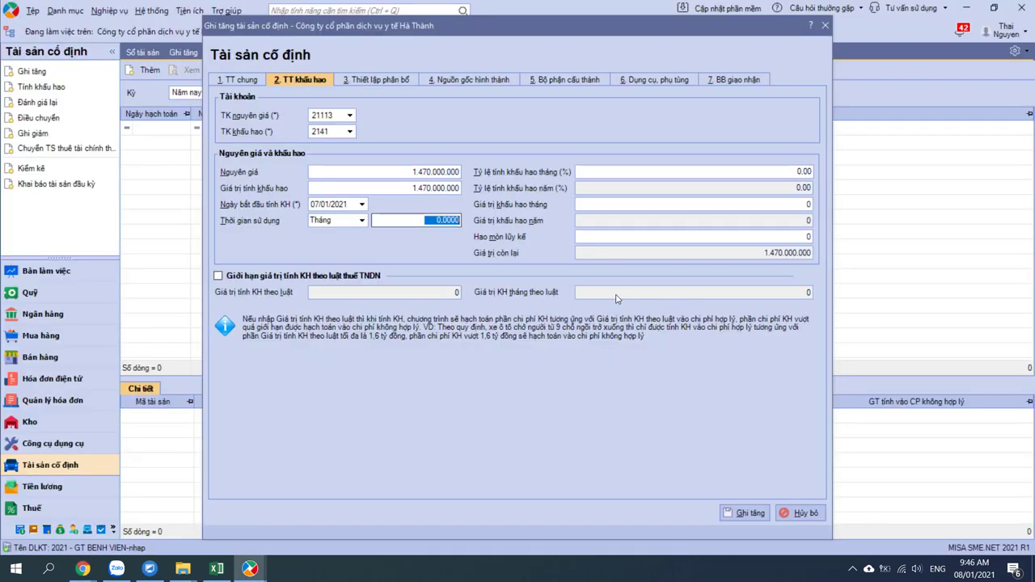
pyautogui.write('84')
pyautogui.press('Tab')
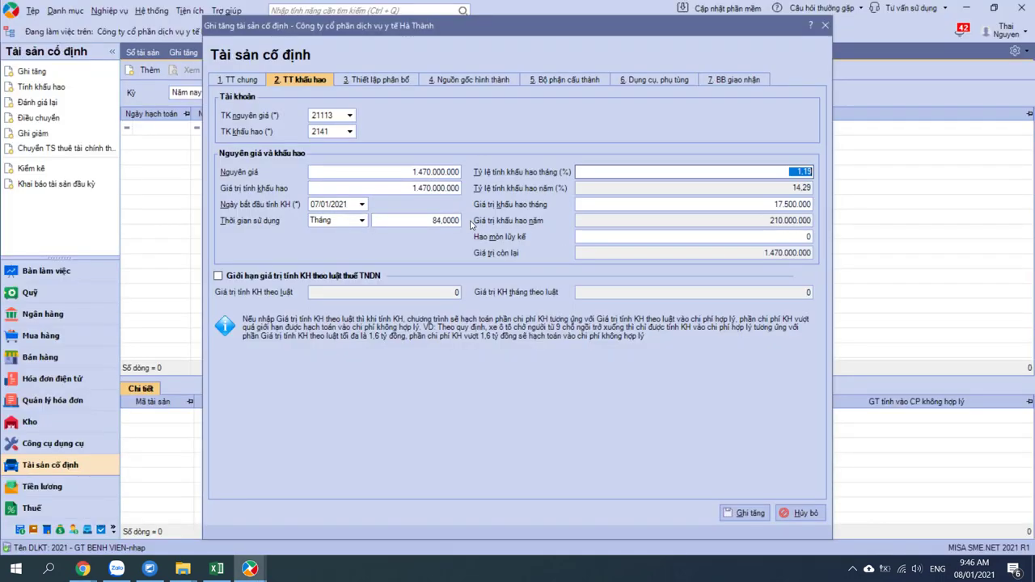
# Allocate the depreciation of BPPK to cost account 154 with the expense item SXC.KH.
pyautogui.click(377, 79)
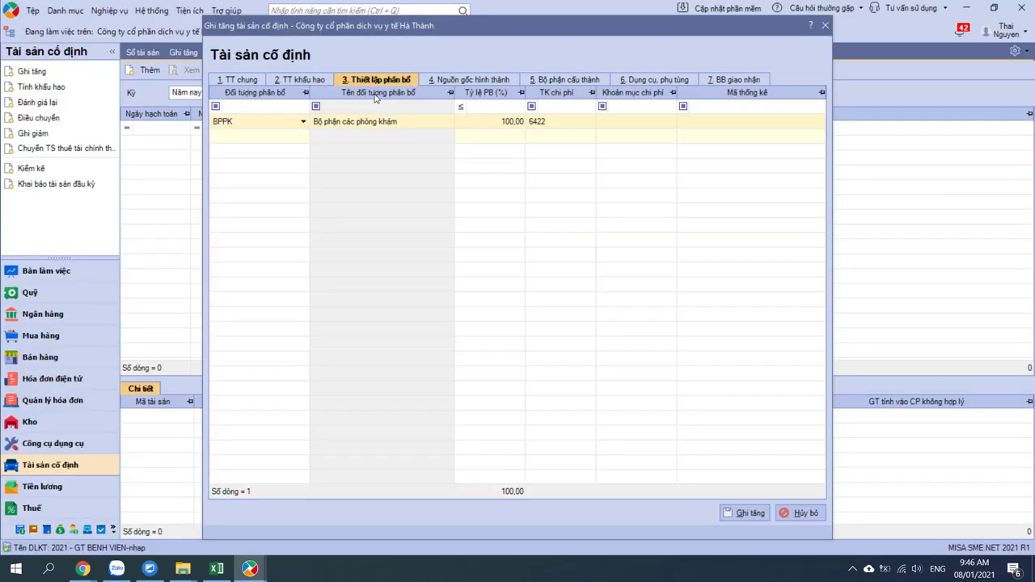
pyautogui.click(546, 122)
pyautogui.write('154')
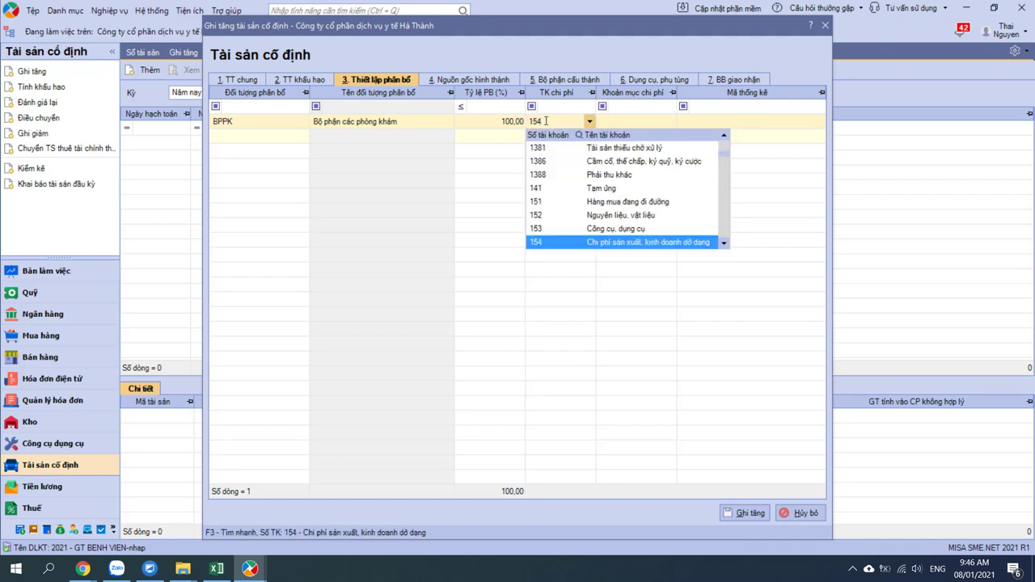
pyautogui.press('Tab')
pyautogui.write('S')
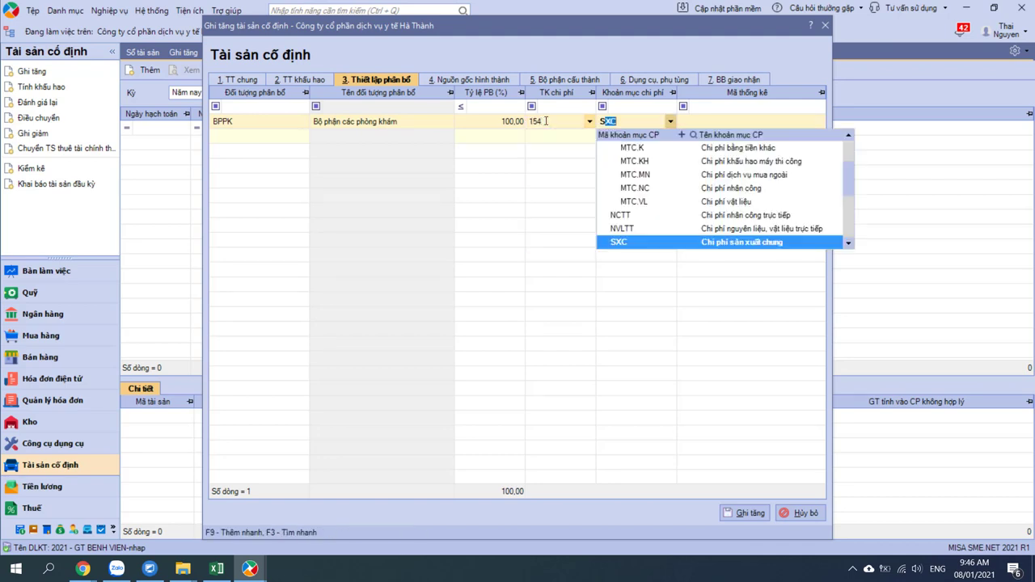
pyautogui.scroll(-1, 647, 226)
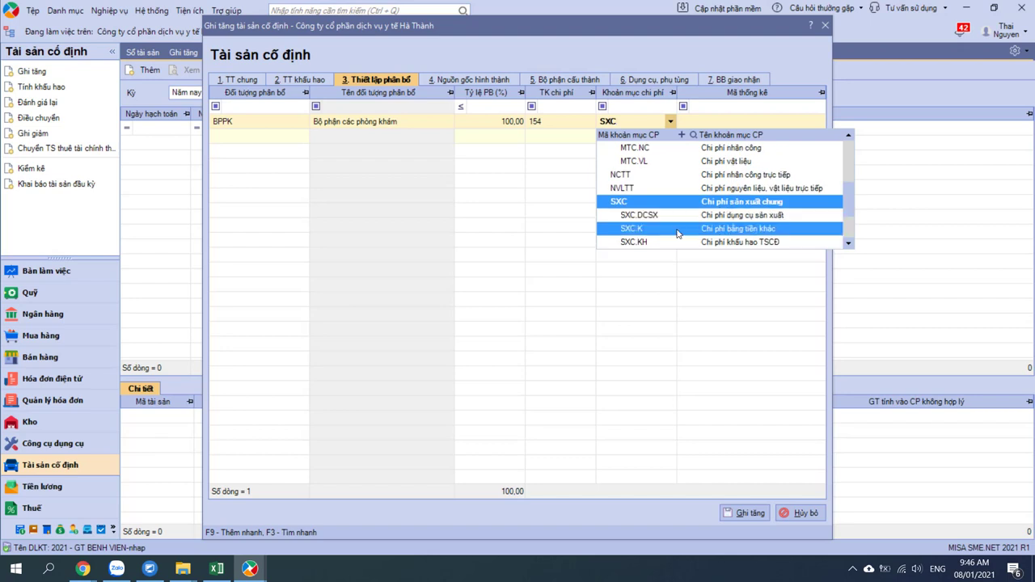
pyautogui.click(651, 244)
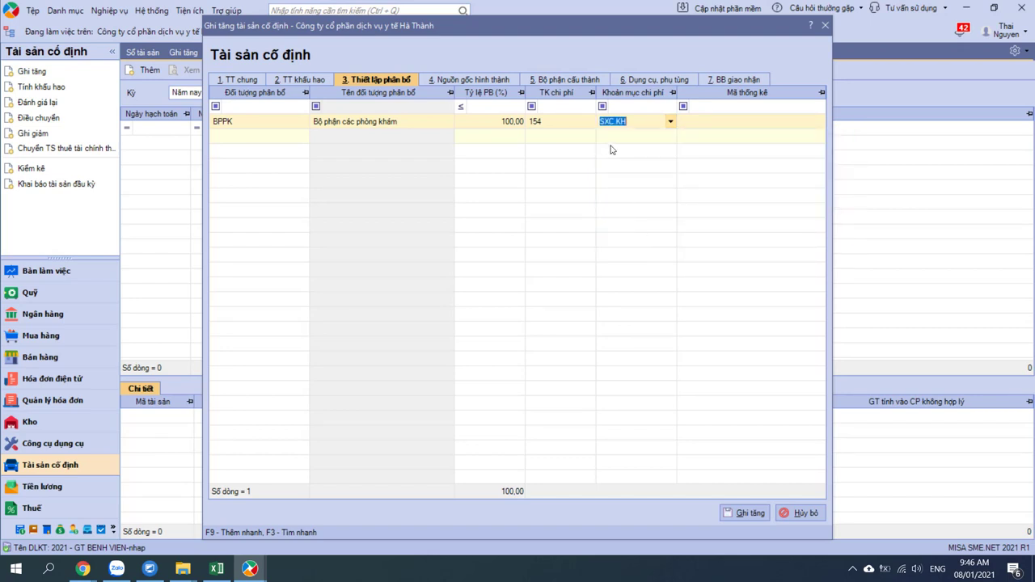
pyautogui.click(549, 124)
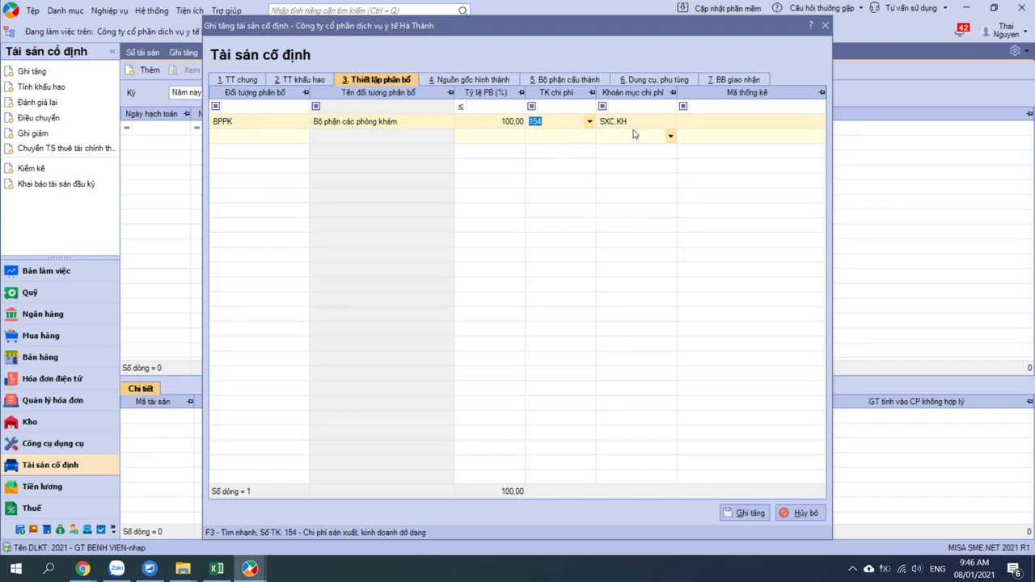
# In the asset's origin information, retrieve source vouchers of all types for the period "Năm nay", 01/01/2021 to 31/12/2021.
pyautogui.click(474, 80)
pyautogui.click(535, 102)
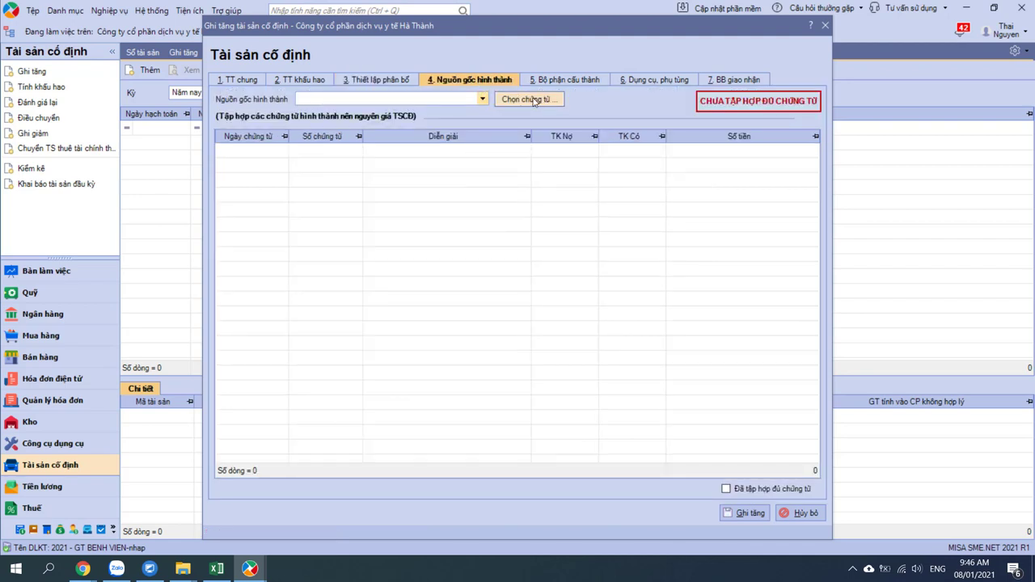
pyautogui.click(469, 151)
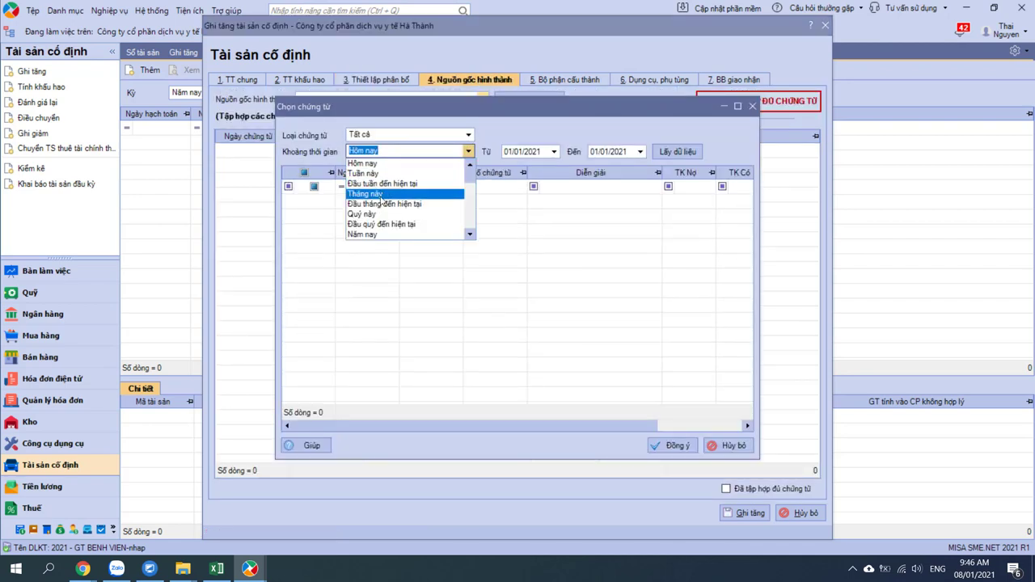
pyautogui.click(371, 233)
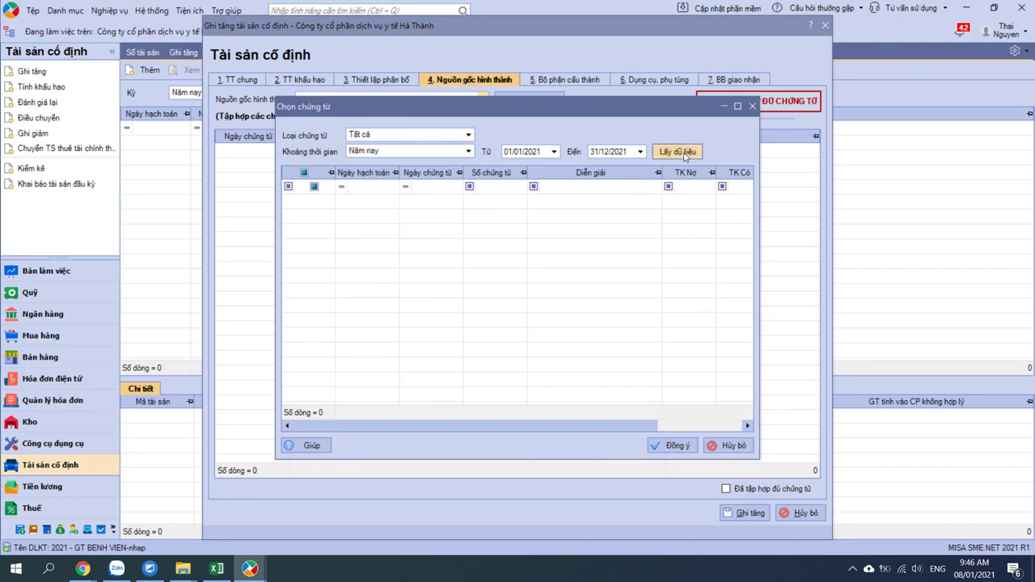
pyautogui.click(684, 156)
# Link the 07/01/2021 purchase voucher "Mua ô tô cứu thương" to the asset as its source document, checking its amount.
pyautogui.click(308, 201)
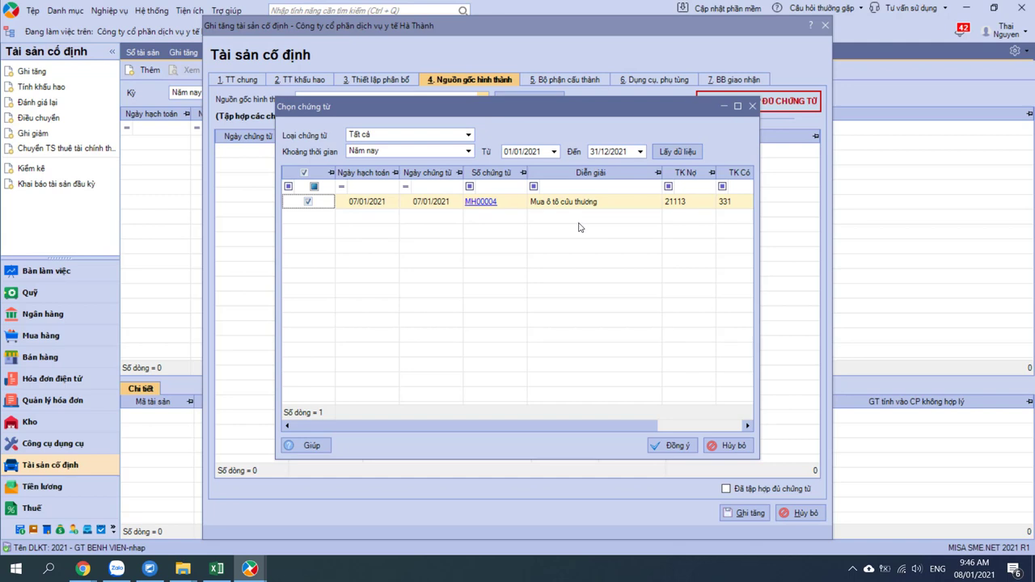
pyautogui.moveTo(416, 428); pyautogui.dragTo(570, 440)
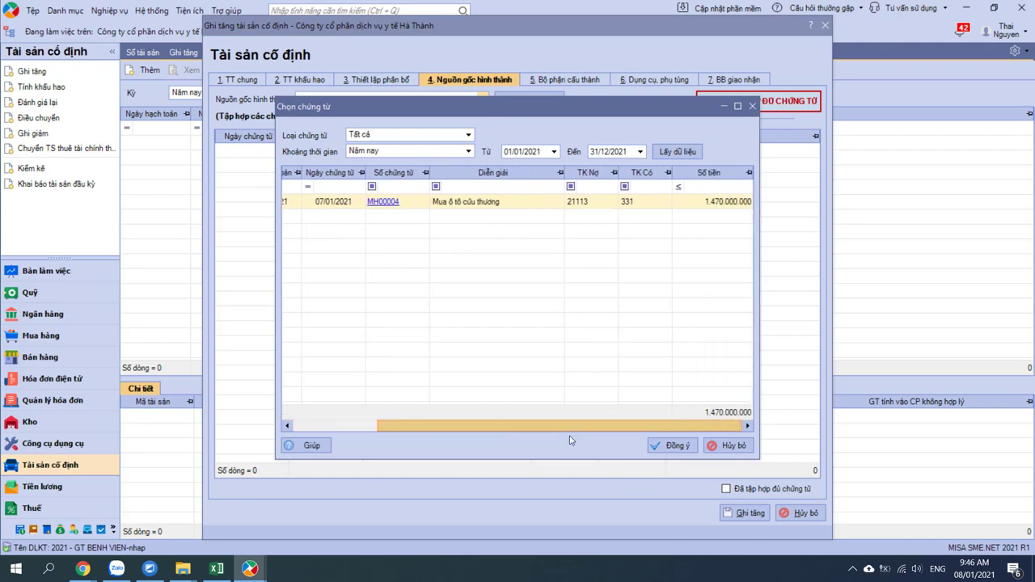
pyautogui.click(672, 445)
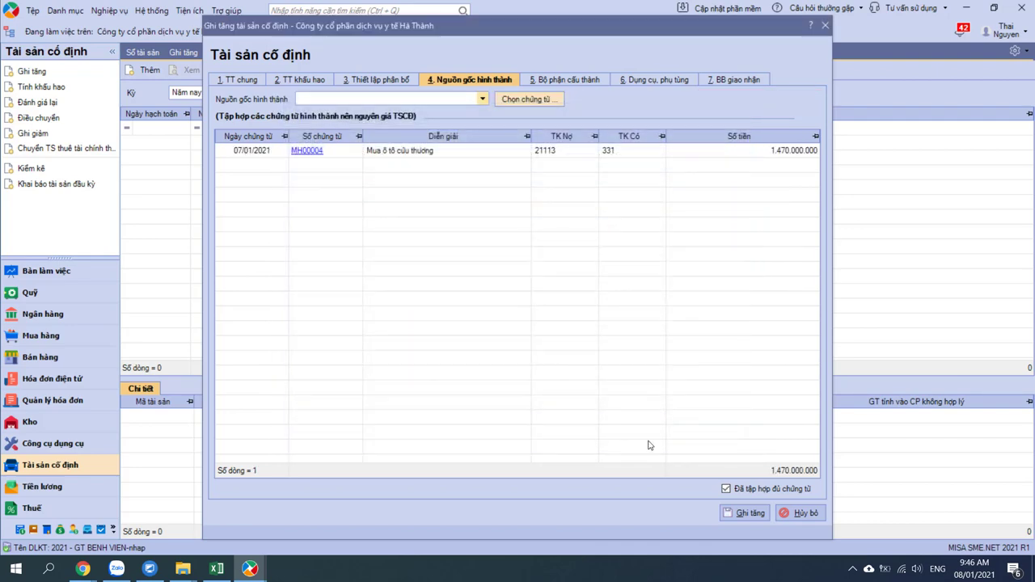
# Review the ambulance's depreciation information and record the fixed asset increase.
pyautogui.click(745, 157)
pyautogui.click(318, 81)
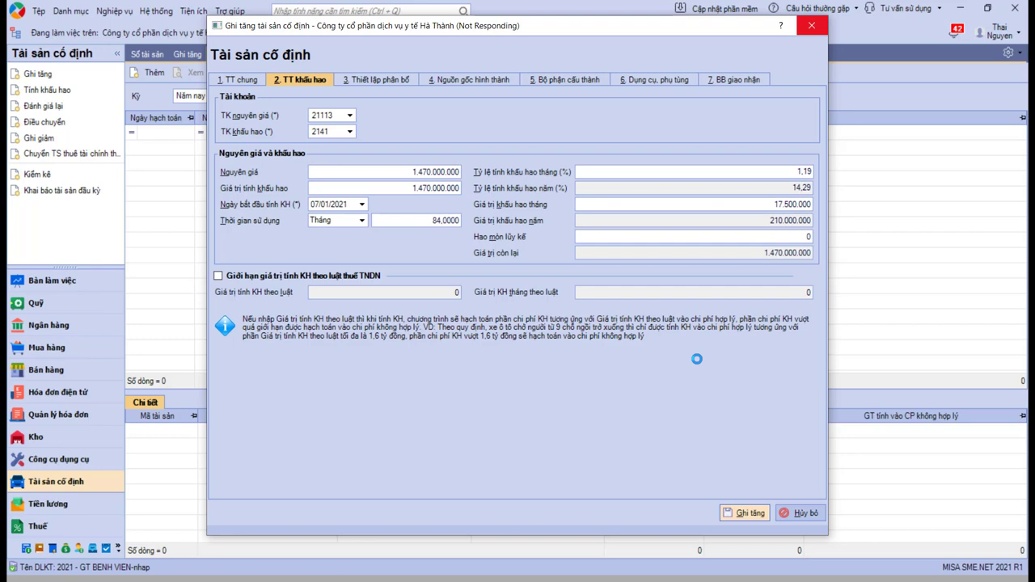
pyautogui.hotkey('alt', 'Tab')
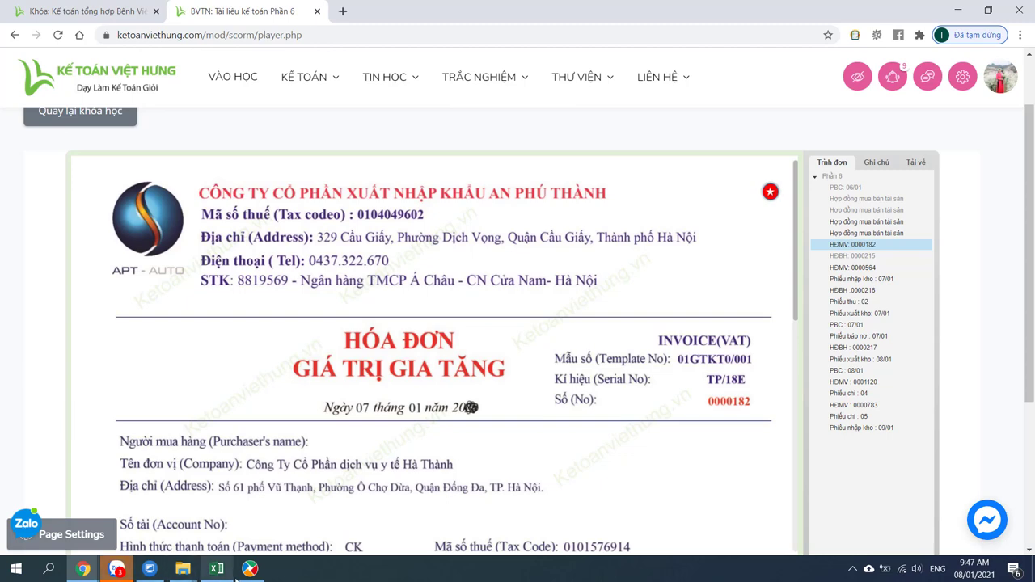
pyautogui.hotkey('alt', 'Tab')
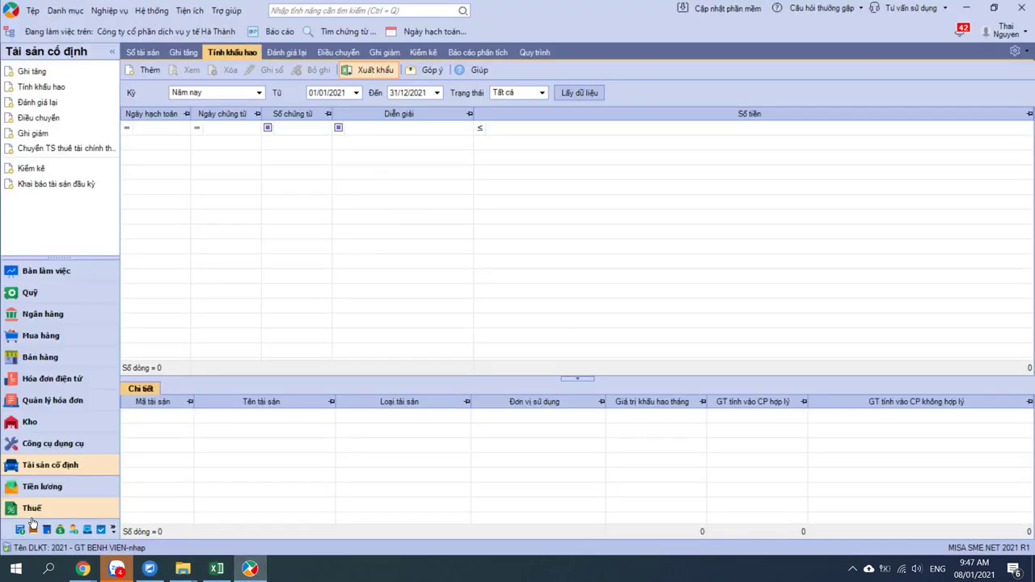
# Open the ambulance's record from the asset increase list, check its general information and save it.
pyautogui.click(186, 52)
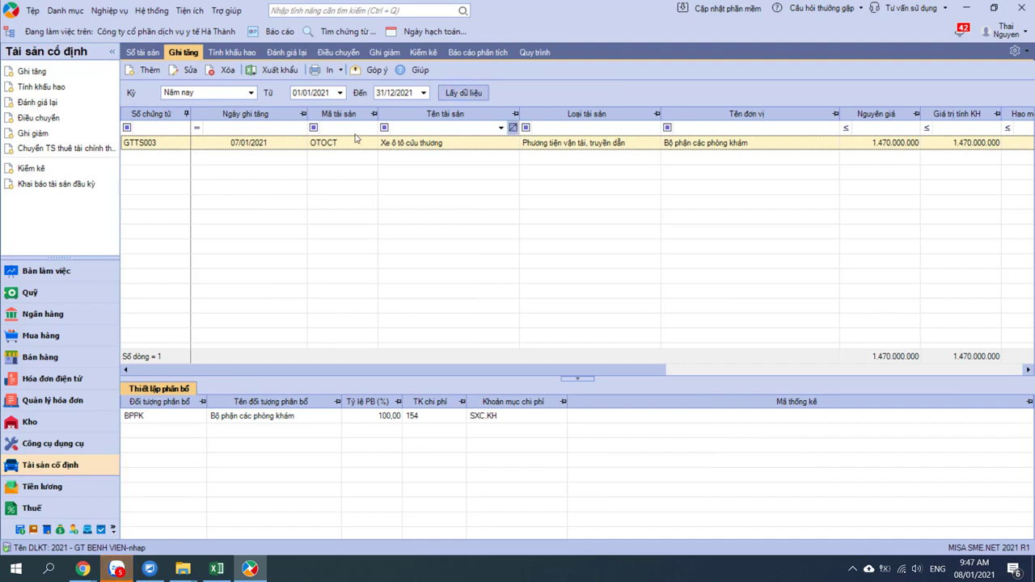
pyautogui.doubleClick(295, 149)
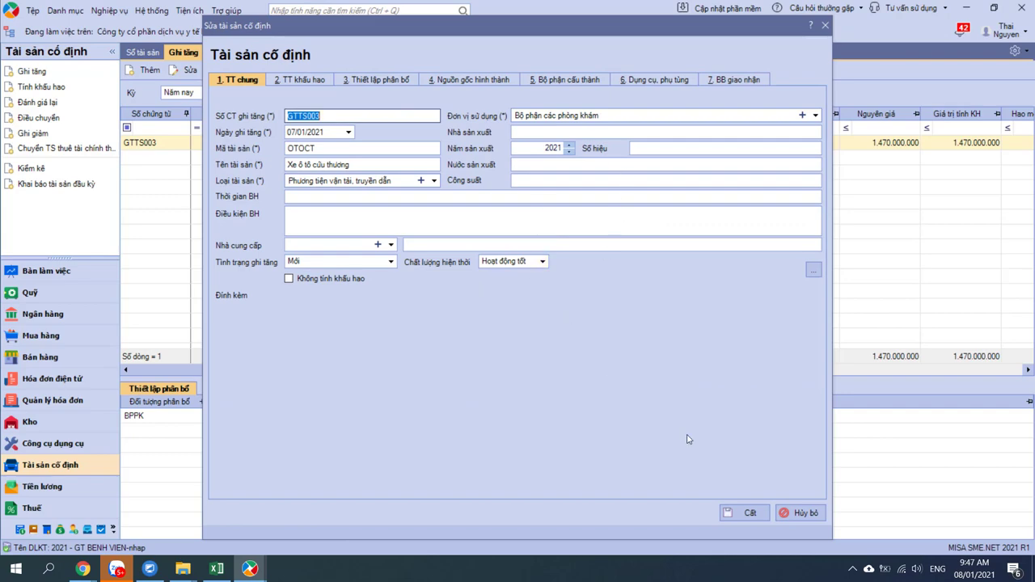
pyautogui.click(738, 515)
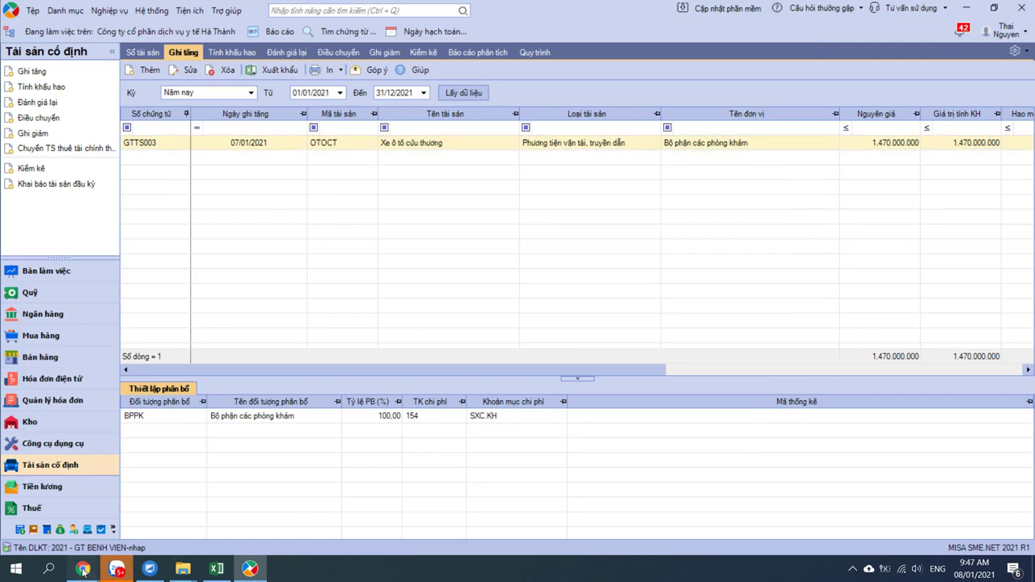
# Switch to Chrome and review the ambulance purchase invoice from An Phú Thành in the course documents.
pyautogui.moveTo(83, 568)
pyautogui.click(340, 510)
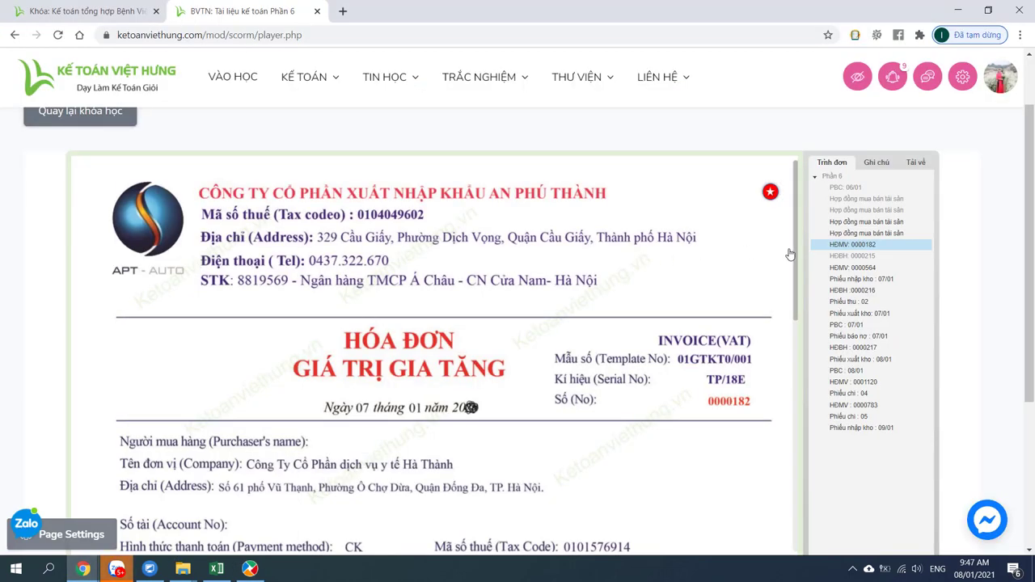
pyautogui.scroll(-2, 798, 269)
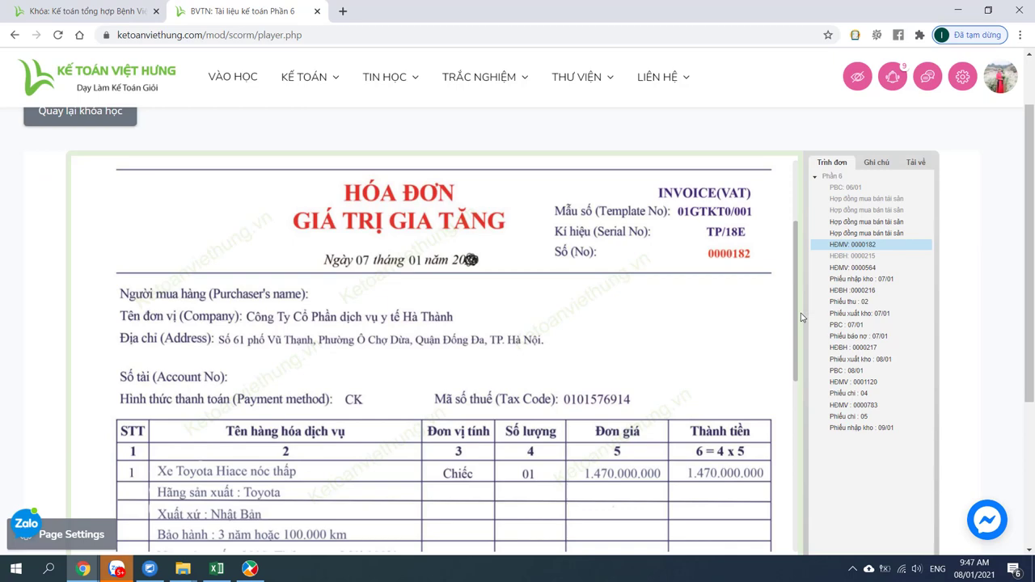